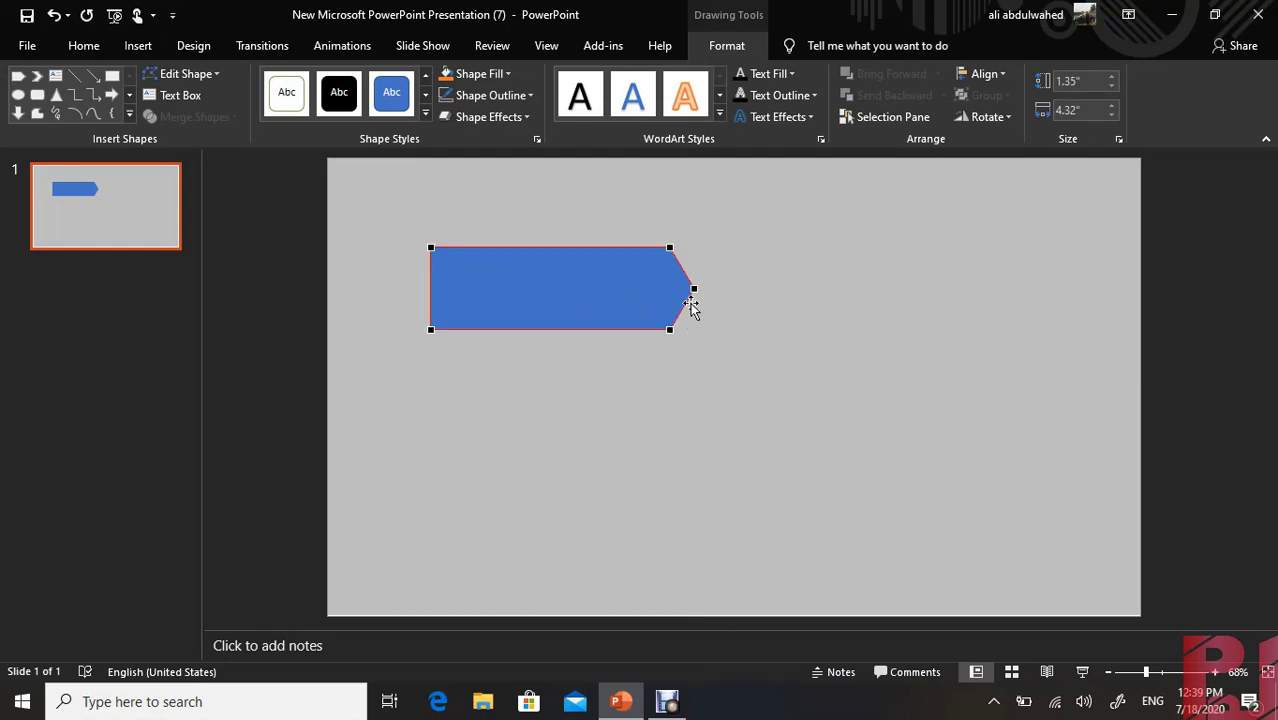
Curve the arrow-shaped banner's pointed end outward by adjusting the handles of its tip point
right_click(692, 288)
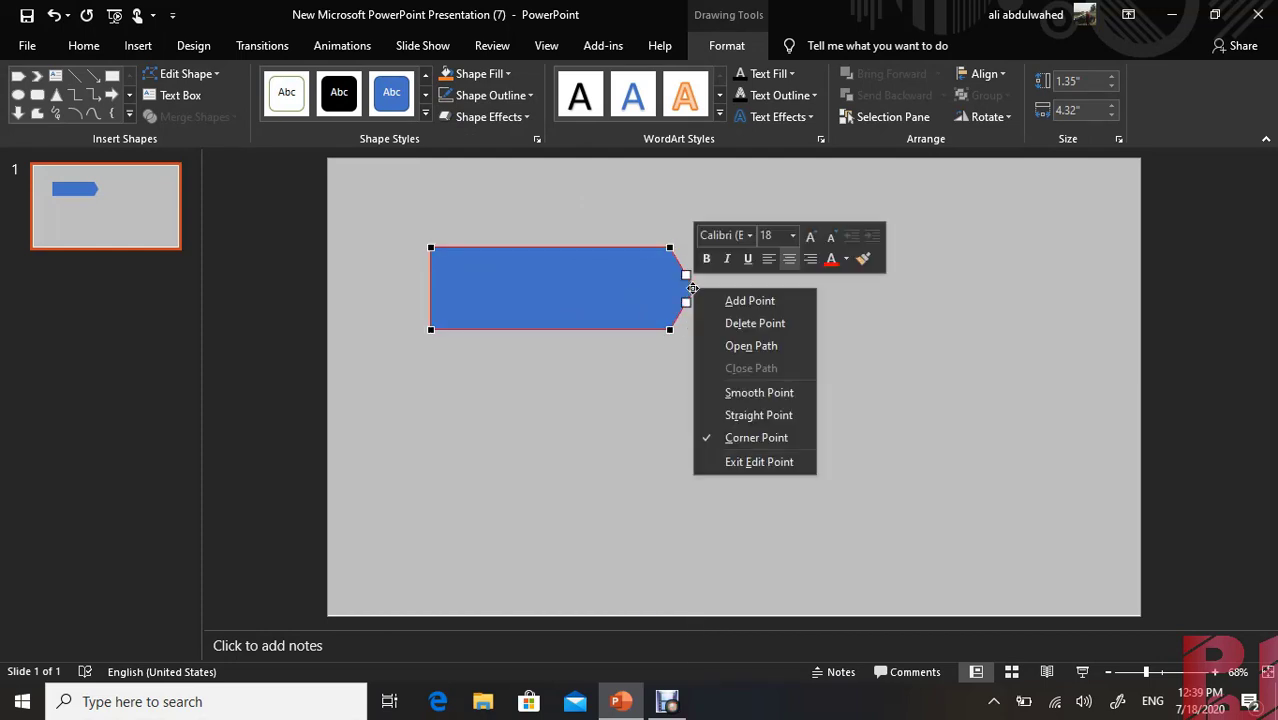
left_click(685, 303)
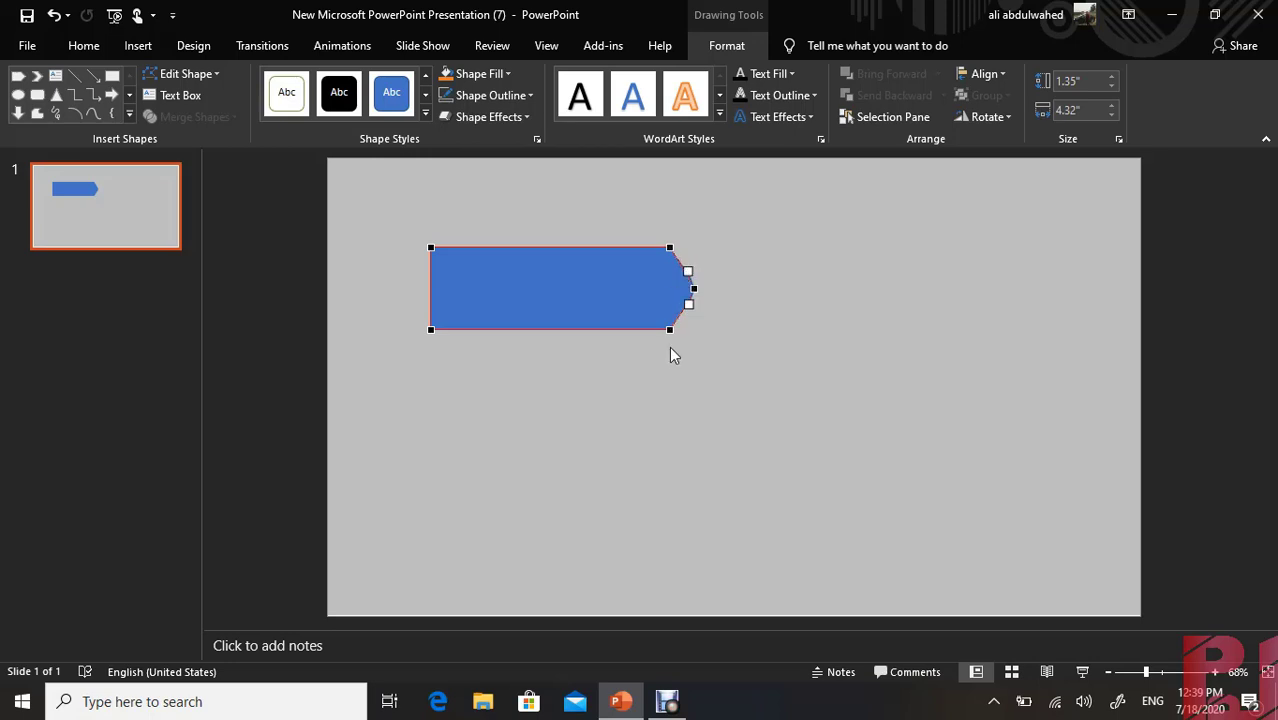
left_click(686, 352)
Move the banner slightly down and to the right on the slide and fill it with white
left_click_drag(531, 293, 579, 305)
left_click(485, 75)
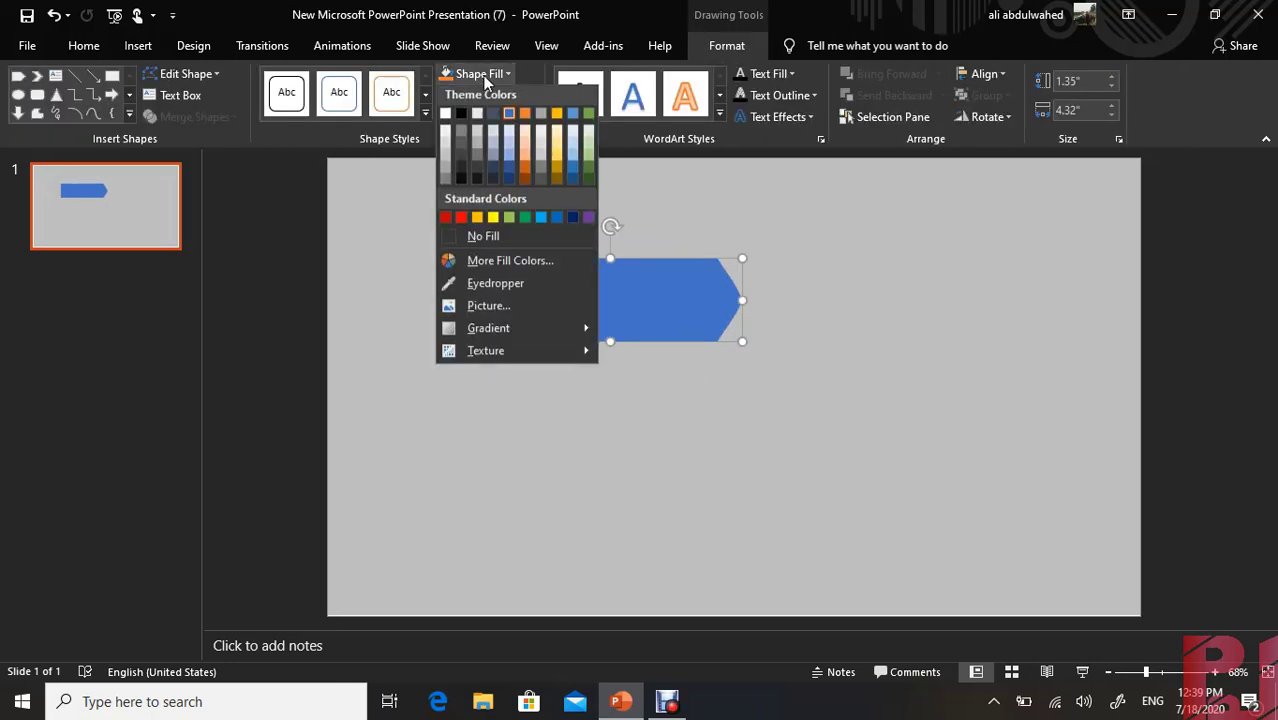
left_click(446, 117)
left_click(452, 262)
Insert a small blue parallelogram about 0.77" high and 0.62" wide beside the banner's flat end and remove its outline
left_click(138, 45)
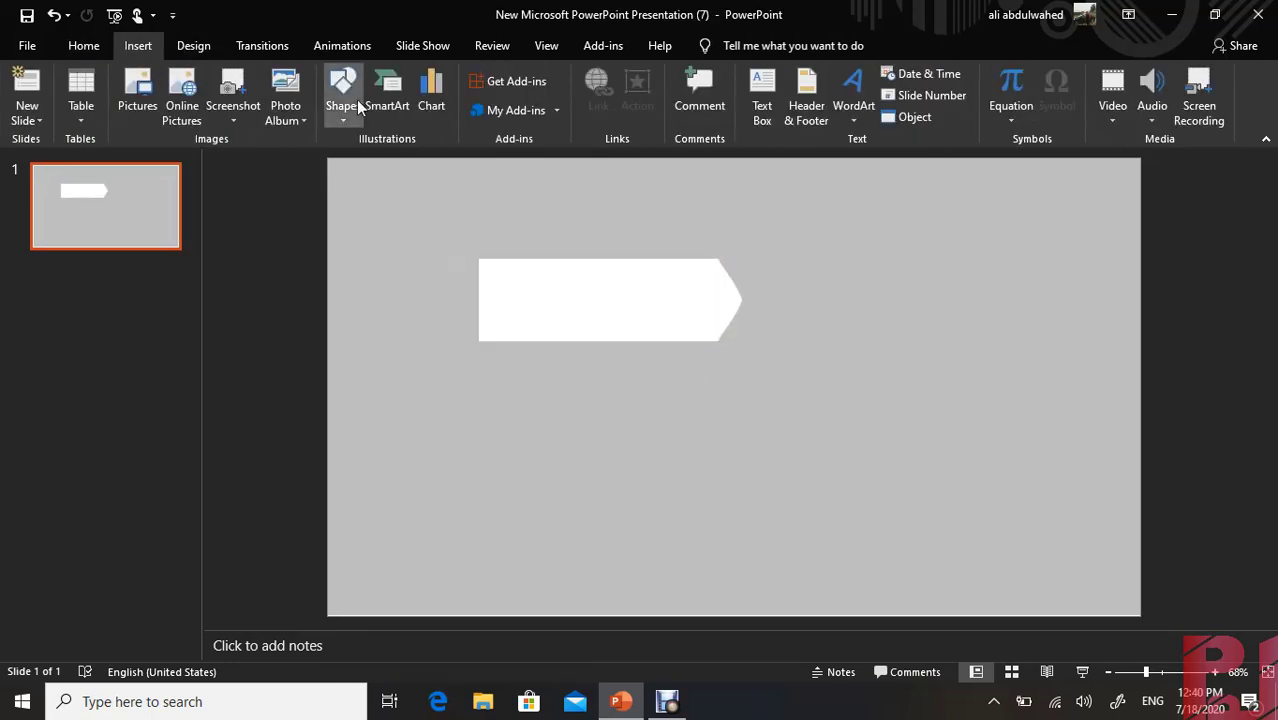
left_click(342, 92)
left_click(409, 297)
left_click_drag(418, 279, 378, 326)
left_click(380, 337)
left_click(396, 306)
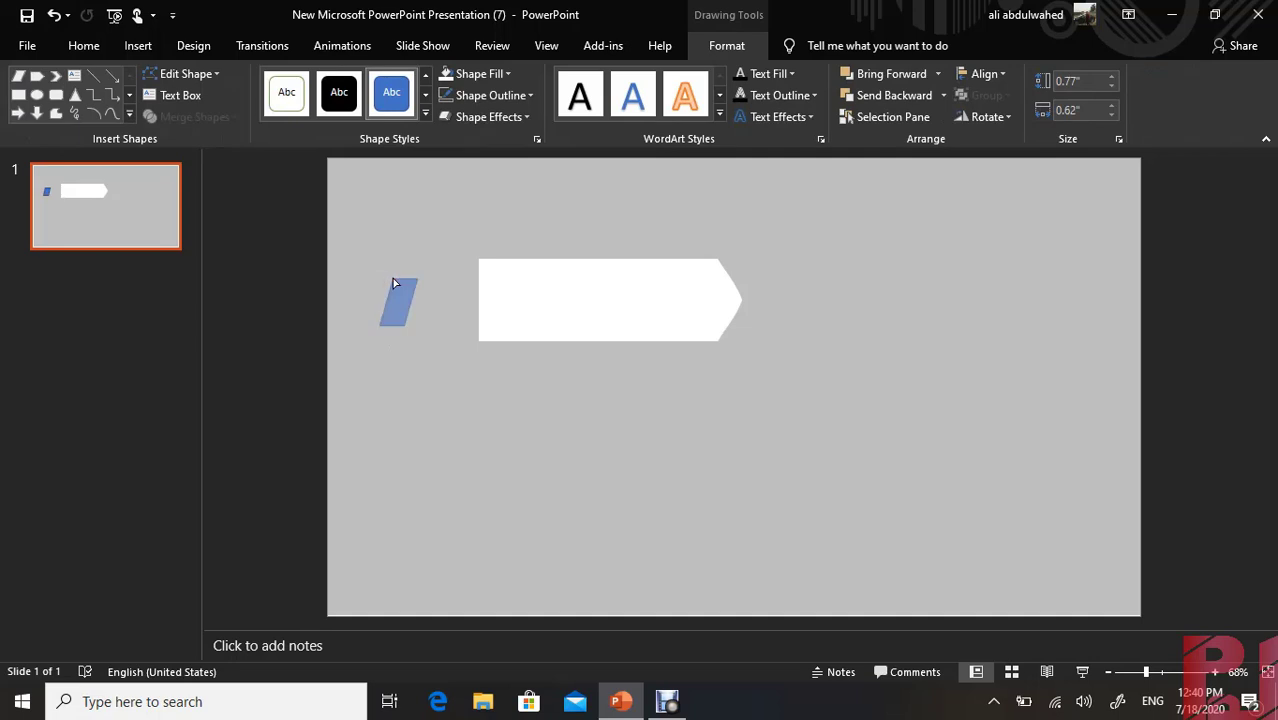
left_click(514, 95)
left_click(492, 264)
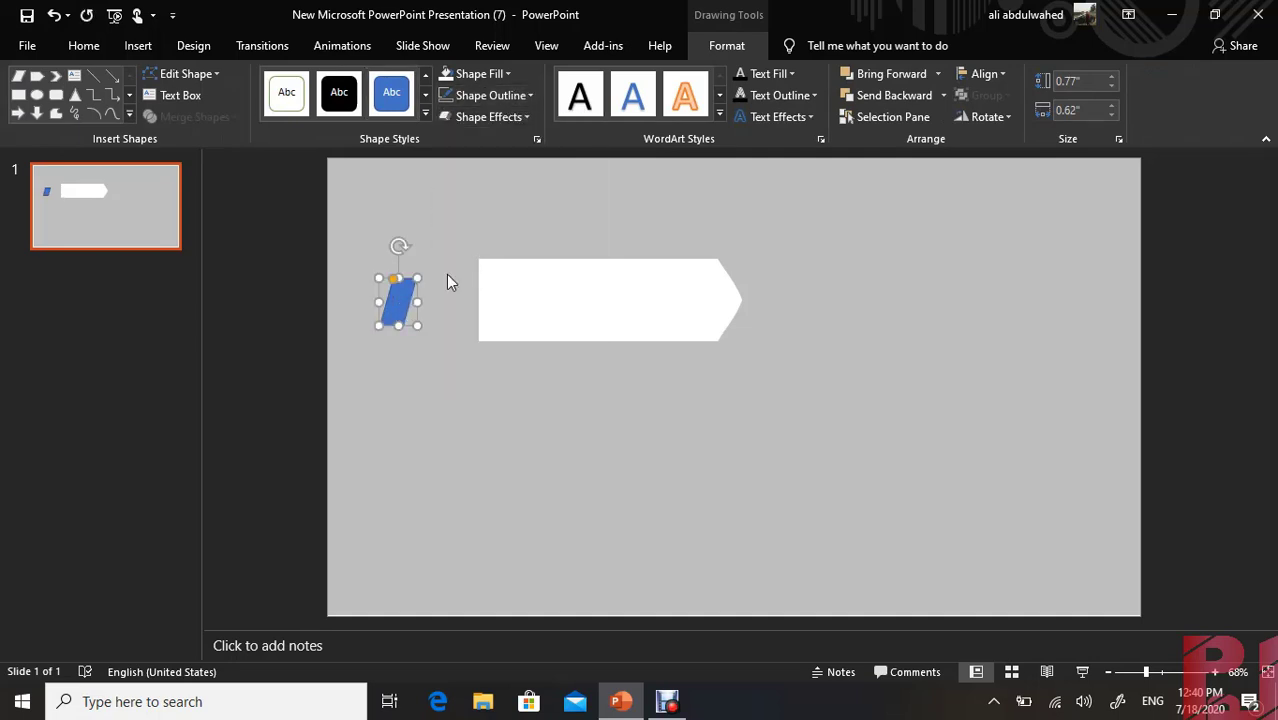
Duplicate the blue parallelogram below the original and flip the copy so the pair forms a left-pointing chevron
mouse_move(398, 304)
left_mouse_down()
mouse_move(412, 285)
mouse_move(498, 285)
mouse_move(496, 320)
mouse_move(495, 299)
mouse_move(396, 278)
mouse_move(414, 361)
mouse_move(395, 323)
left_mouse_up()
left_click(986, 117)
left_click(988, 207)
Select both parallelograms and move them over the flat end of the white banner, aligned with its upper and lower edges
left_click(435, 242)
left_click_drag(435, 242, 371, 366)
left_click_drag(401, 320, 482, 320)
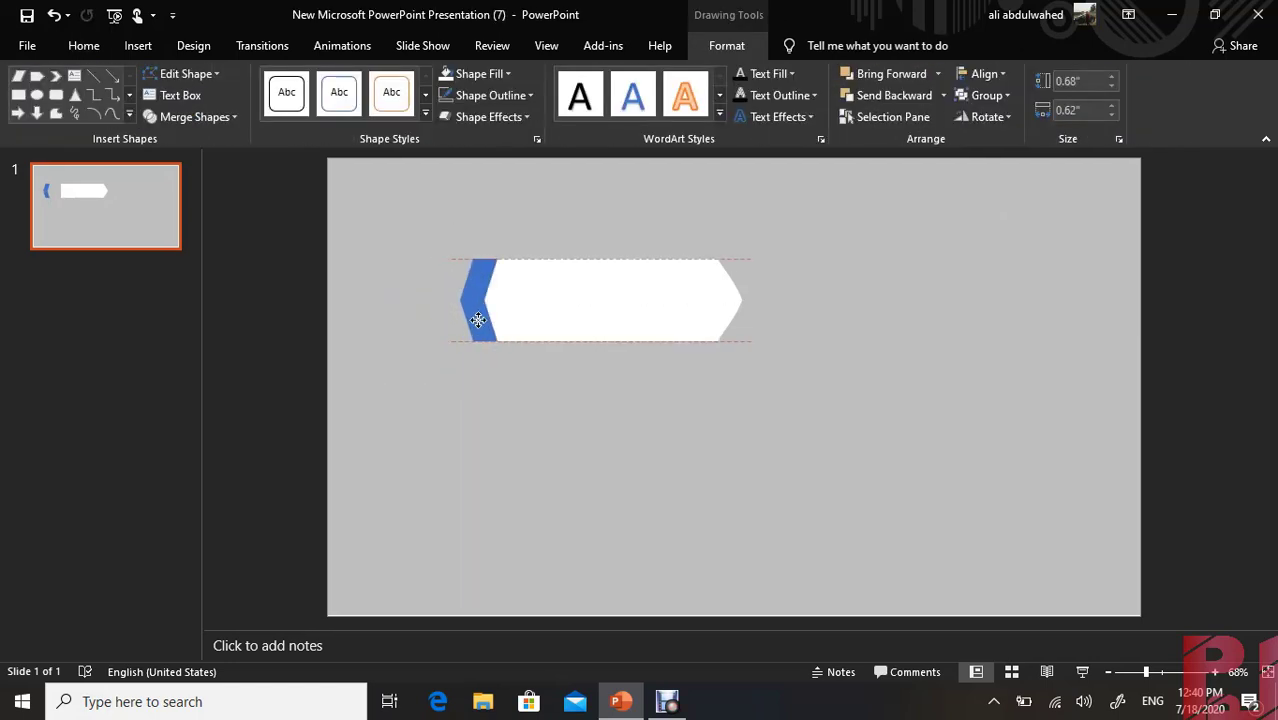
left_click(518, 416)
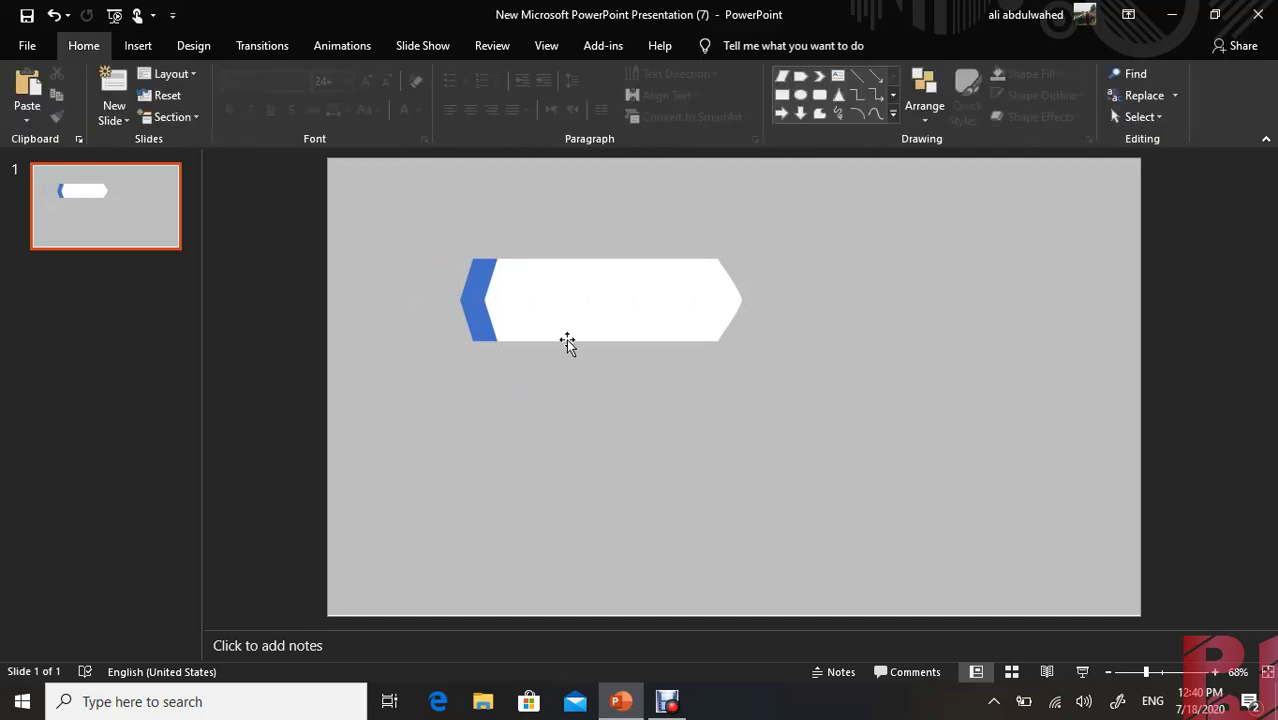
Duplicate the white banner below the original and set the copy to 1.5" high and 4.5" wide
left_click(598, 306)
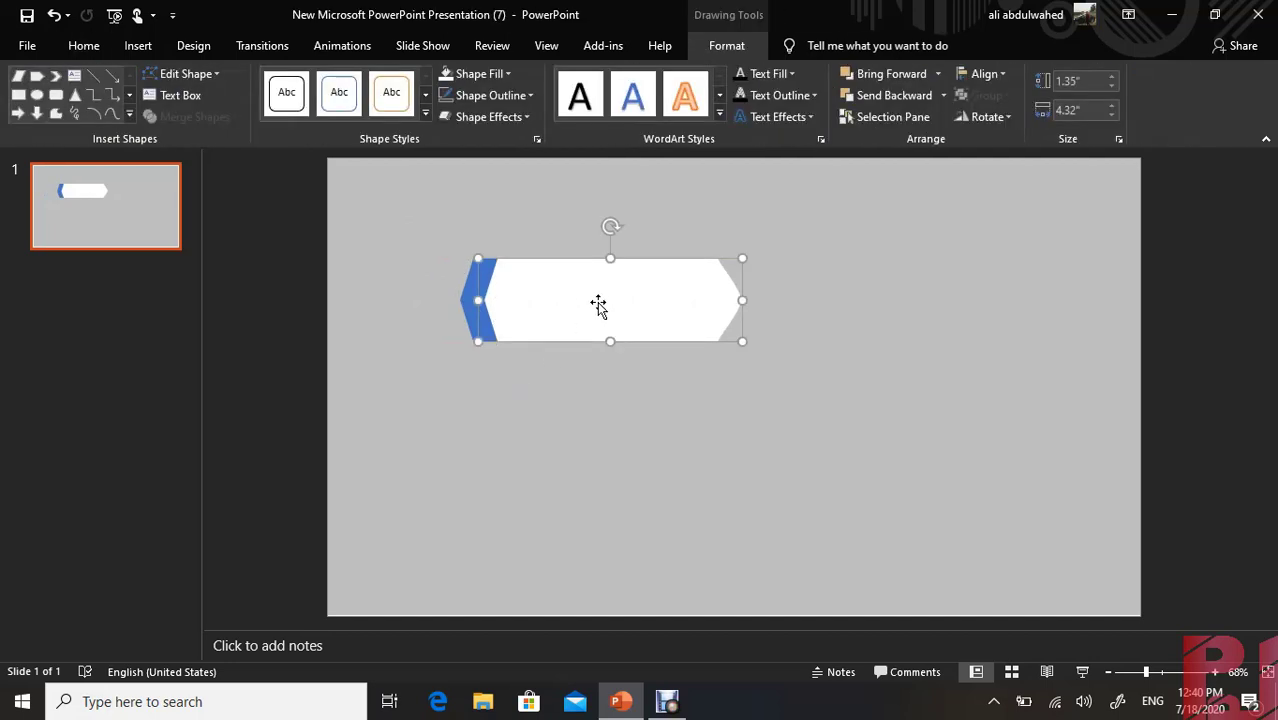
left_click_drag(598, 306, 640, 436)
left_click(1112, 77)
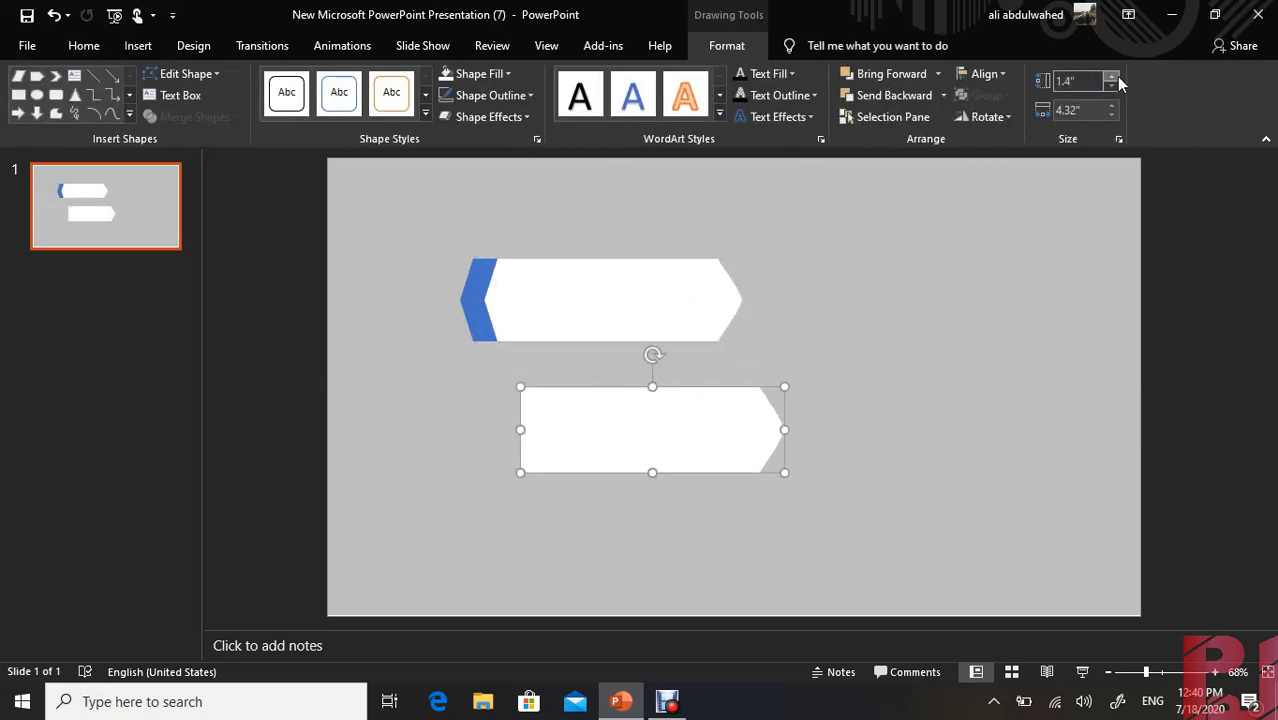
left_click(1112, 77)
left_click(1112, 105)
left_click(1112, 105)
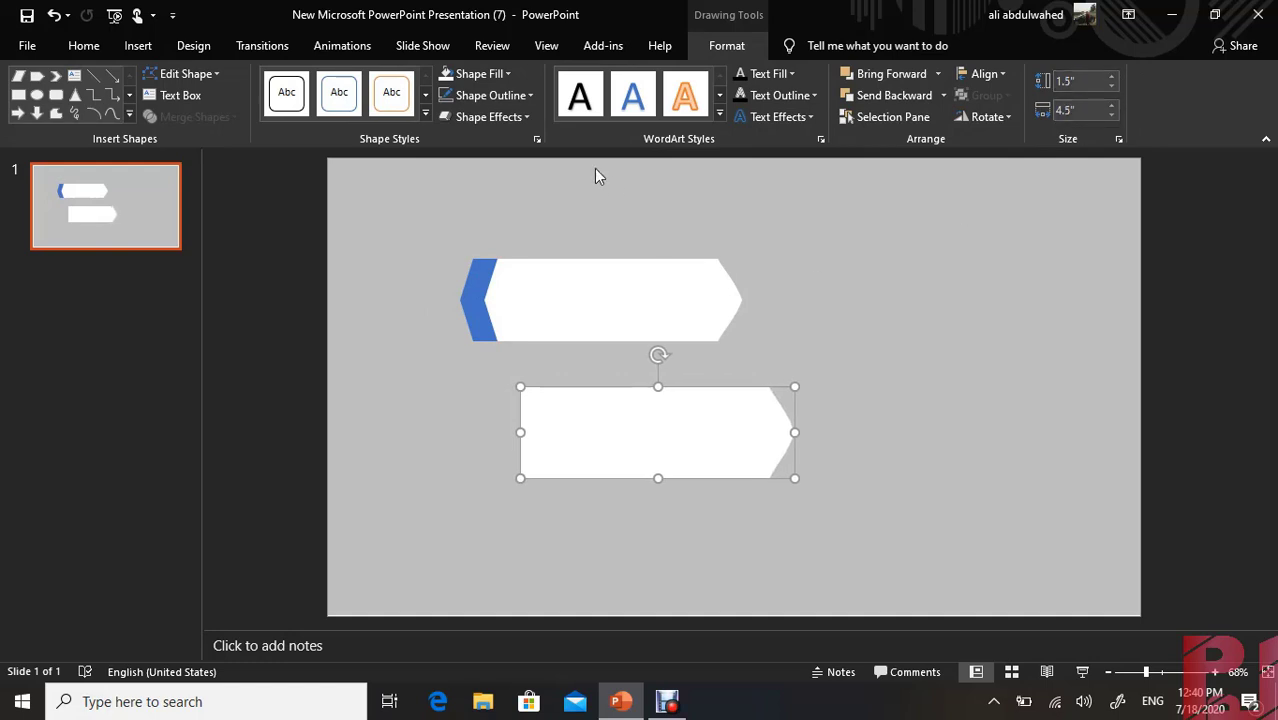
Give the lower banner copy a dashed outline and remove its fill
left_click(486, 95)
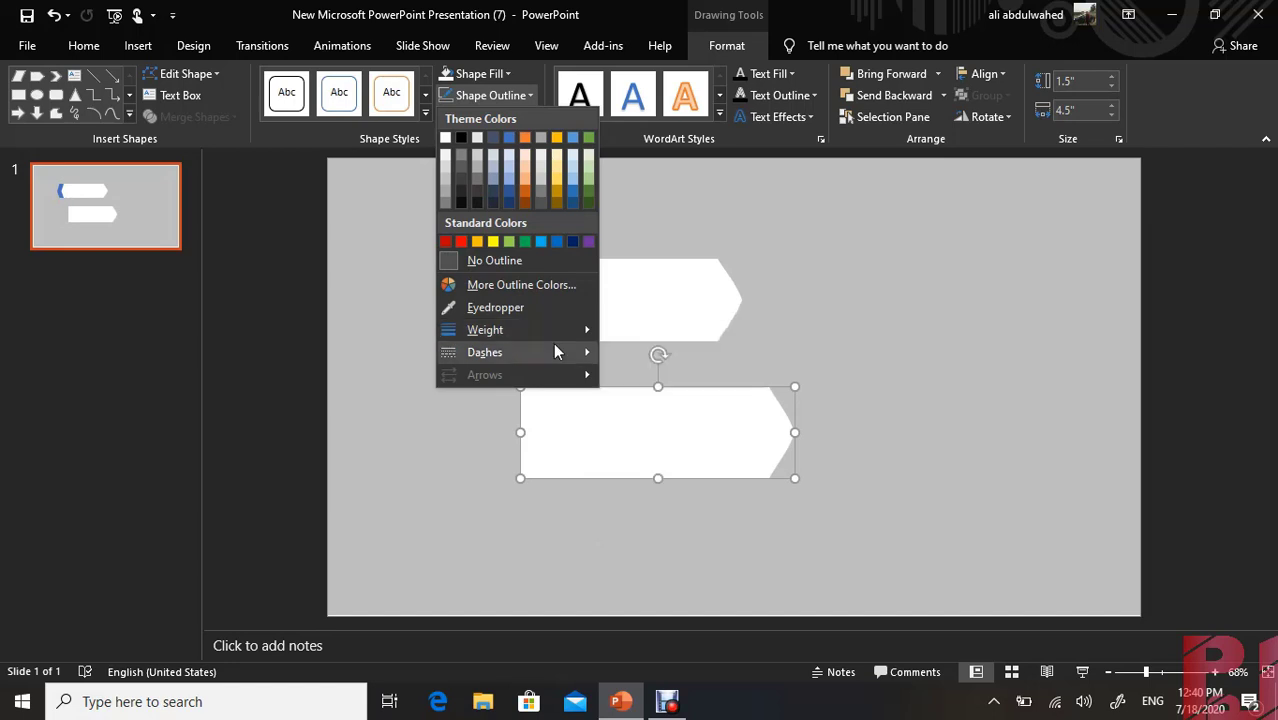
mouse_move(555, 352)
left_click(635, 396)
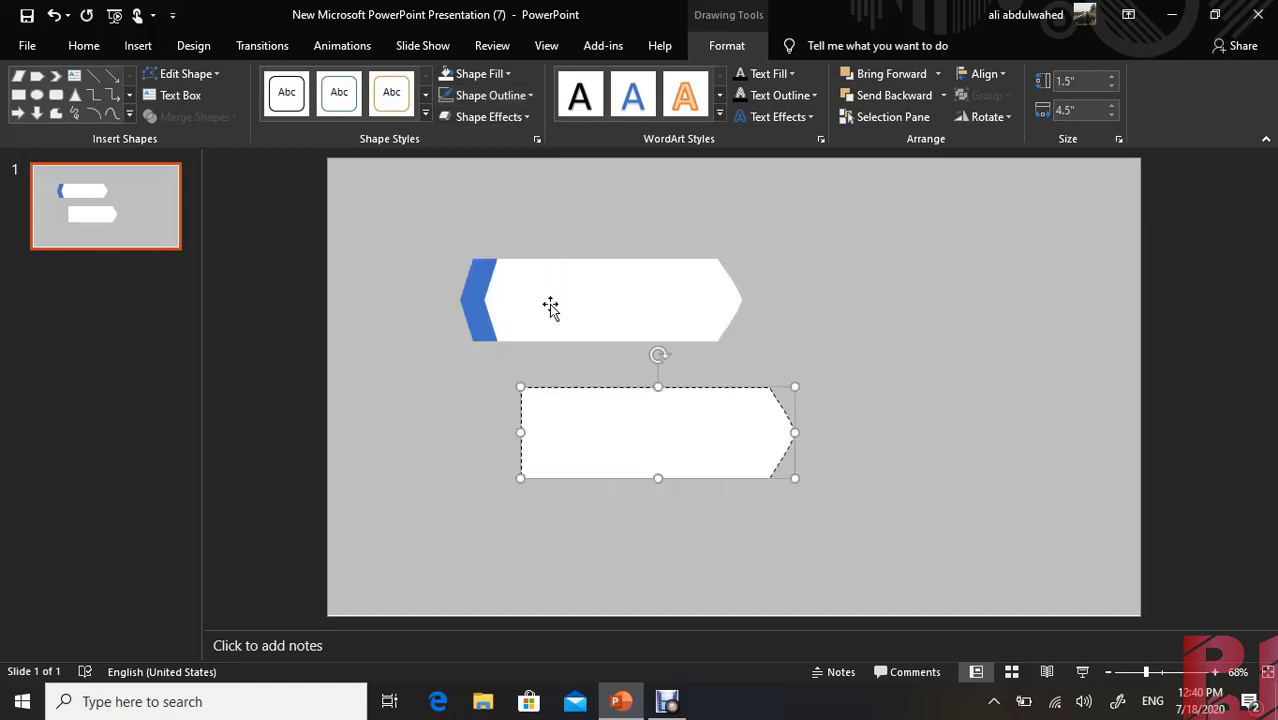
left_click(480, 74)
left_click(483, 243)
Set the dashed outline's weight to 2¼ pt and move the shape left to line up beneath the upper banner
left_click(487, 95)
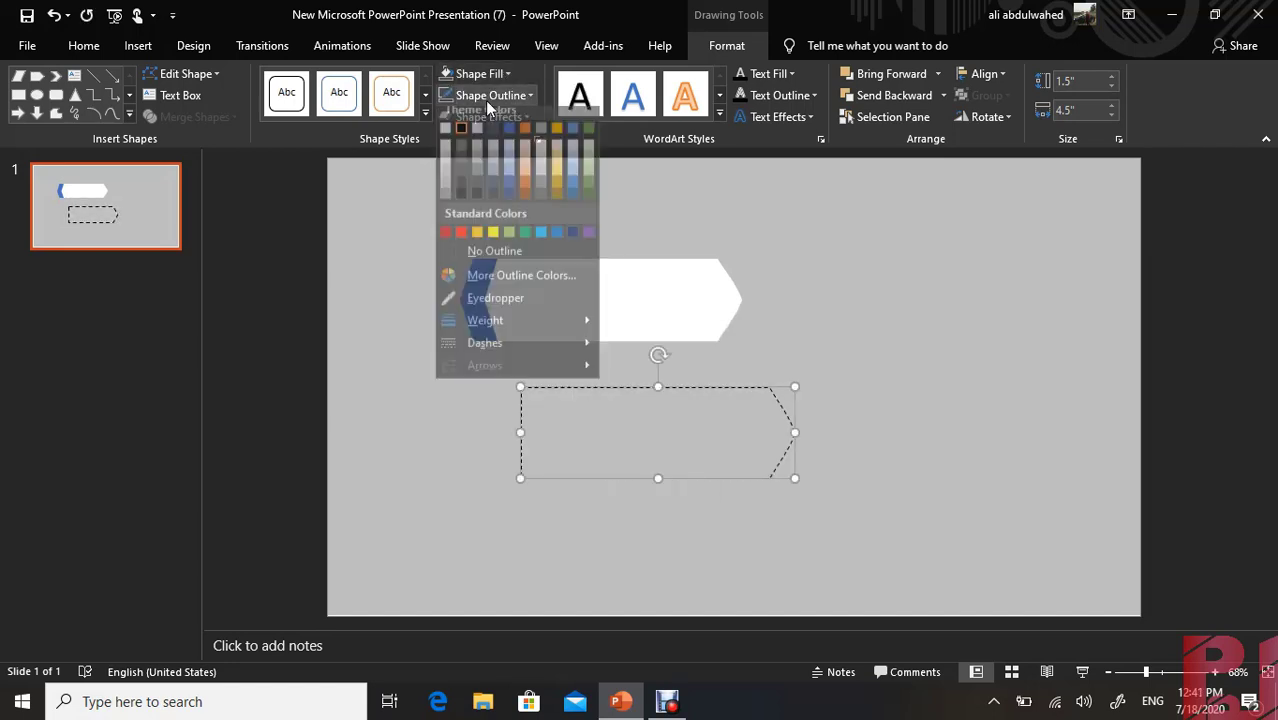
mouse_move(519, 329)
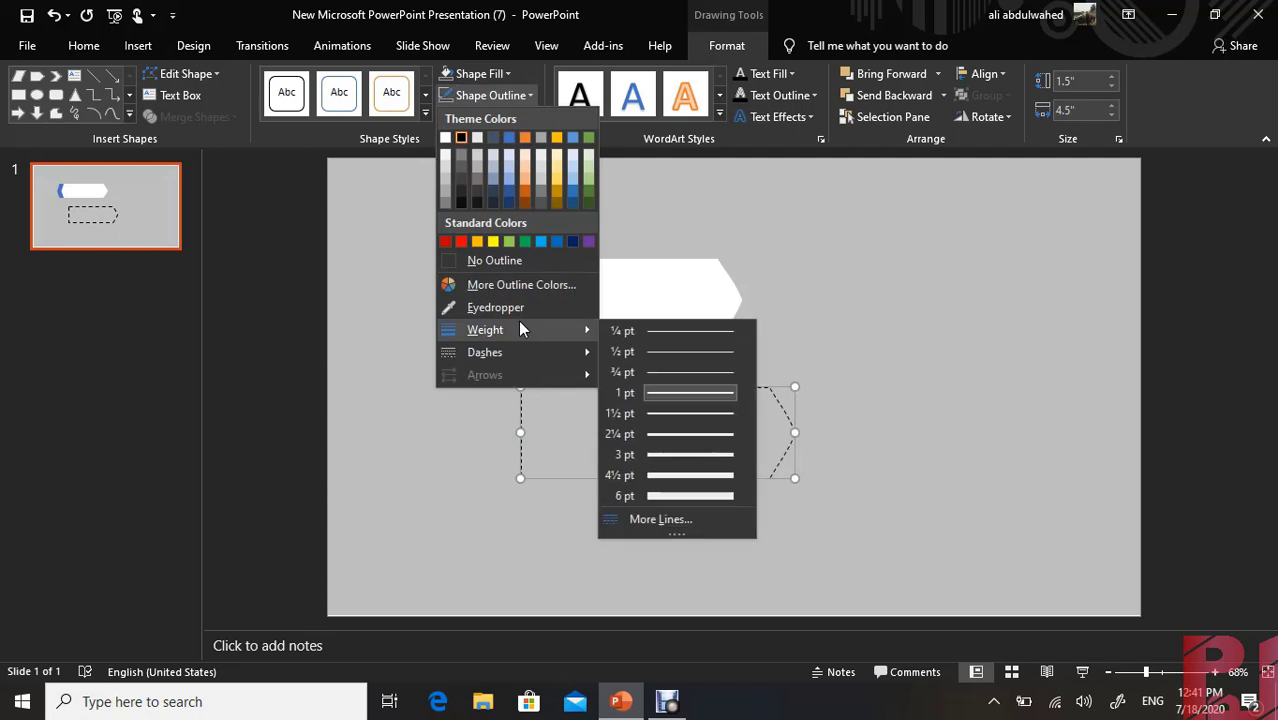
left_click(664, 440)
left_click_drag(625, 393, 533, 381)
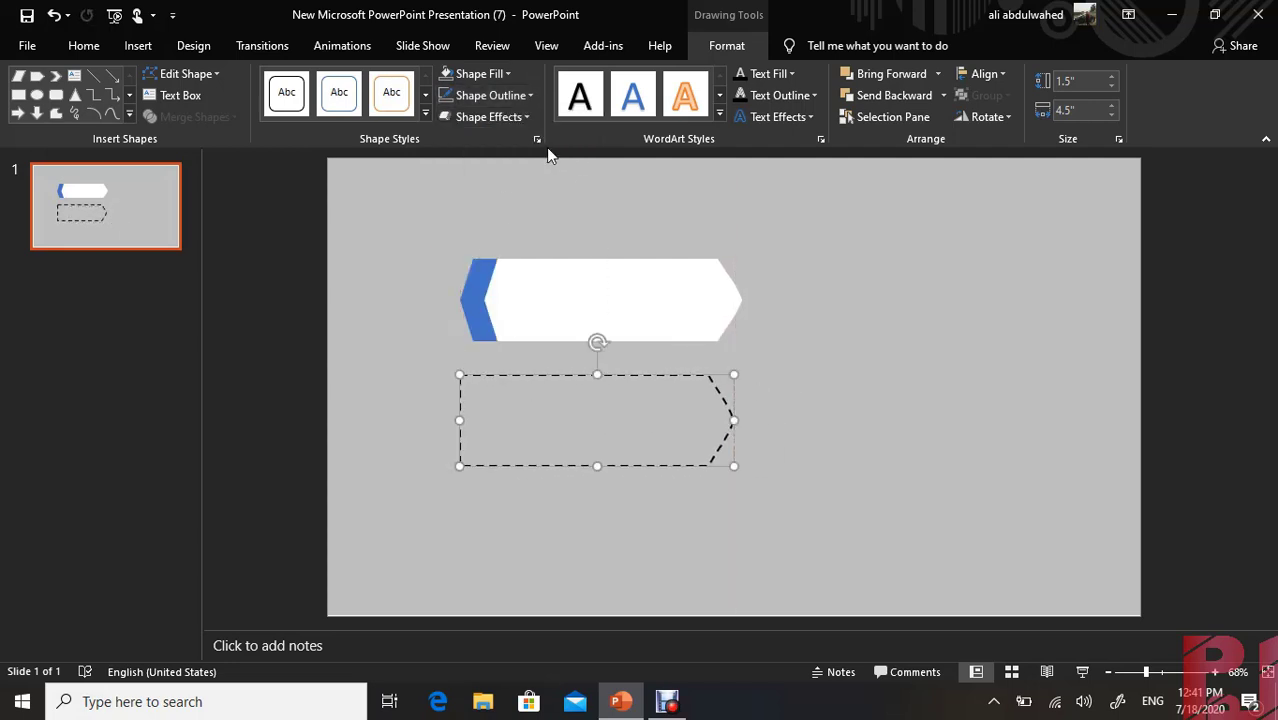
Change the dashed outline to a gradient line and remove its two middle gradient stops
left_click(536, 139)
left_click(1057, 437)
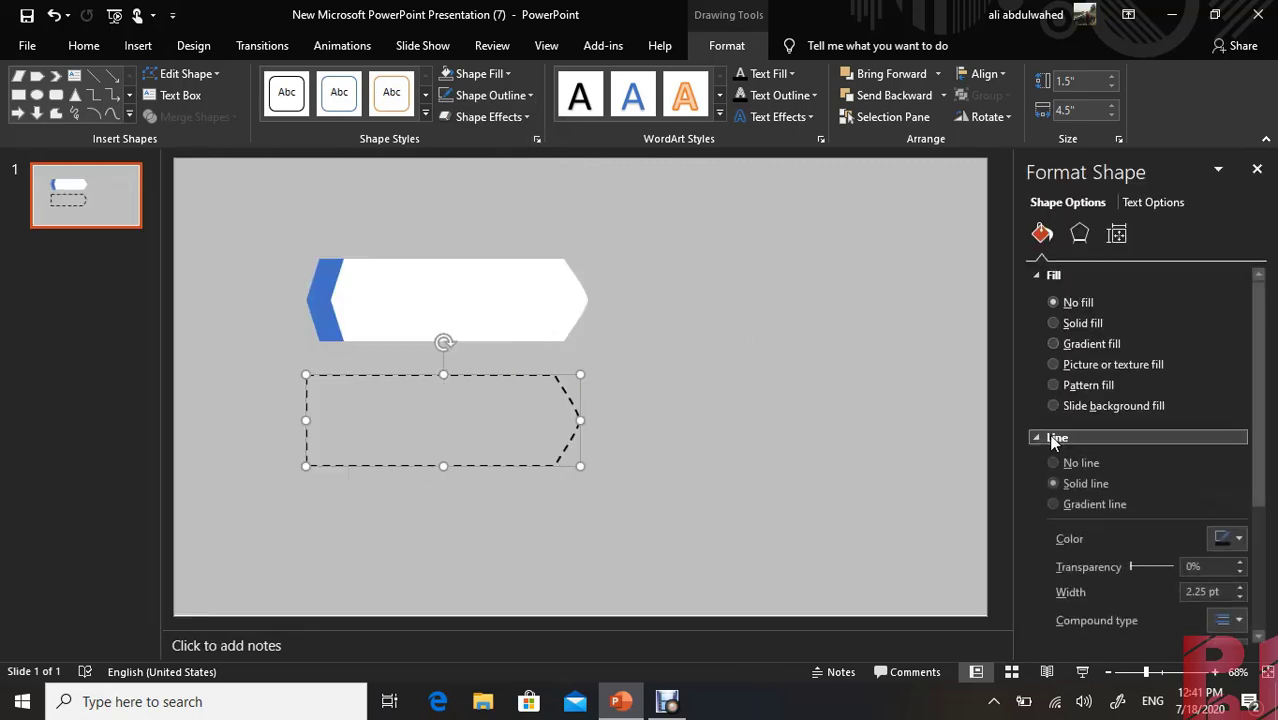
left_click(1062, 506)
left_click_drag(1262, 394, 1270, 494)
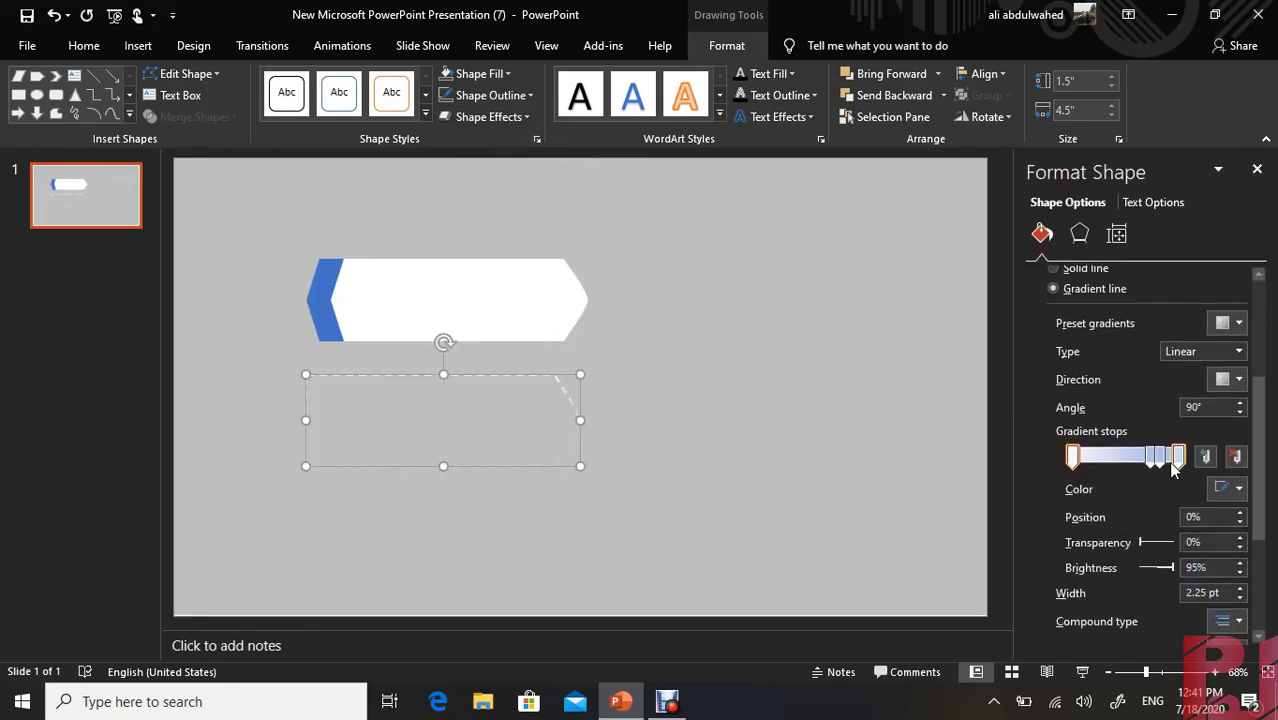
left_click(1161, 458)
left_click(1235, 458)
left_click(1152, 458)
left_click(1234, 458)
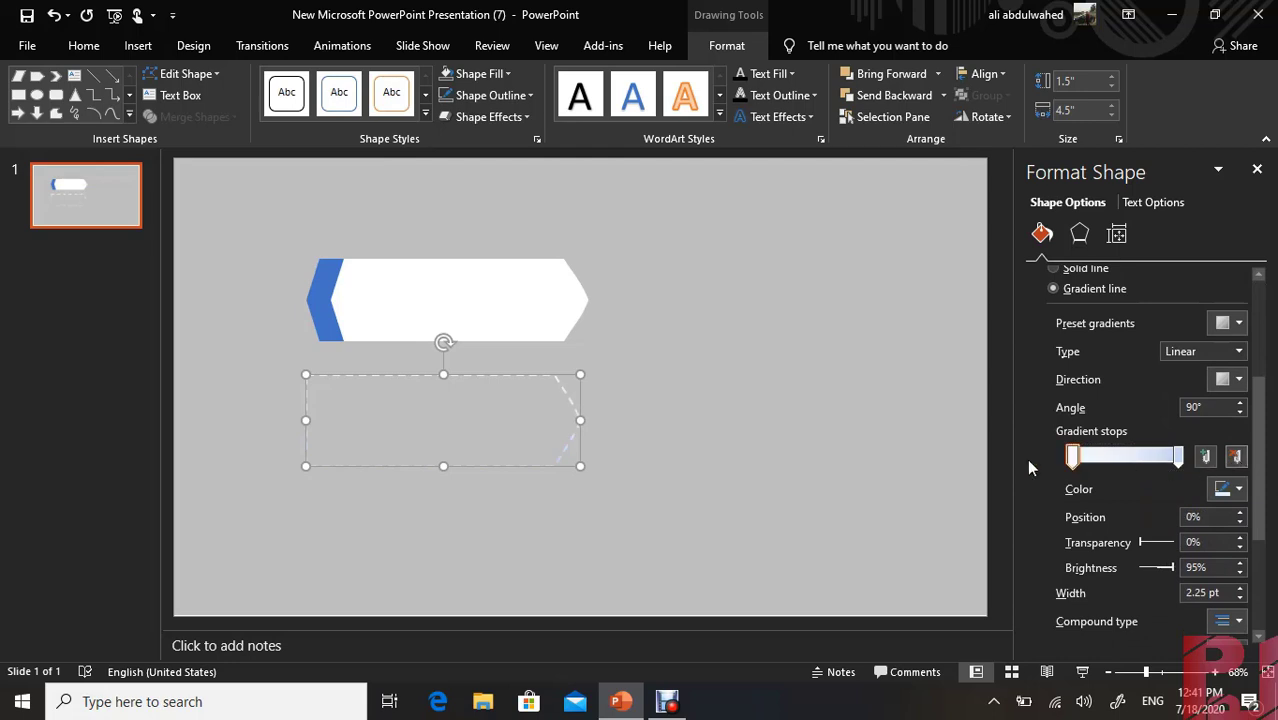
Set the outline's first gradient stop to a custom light pink, RGB 252, 116, 148
left_click(1229, 489)
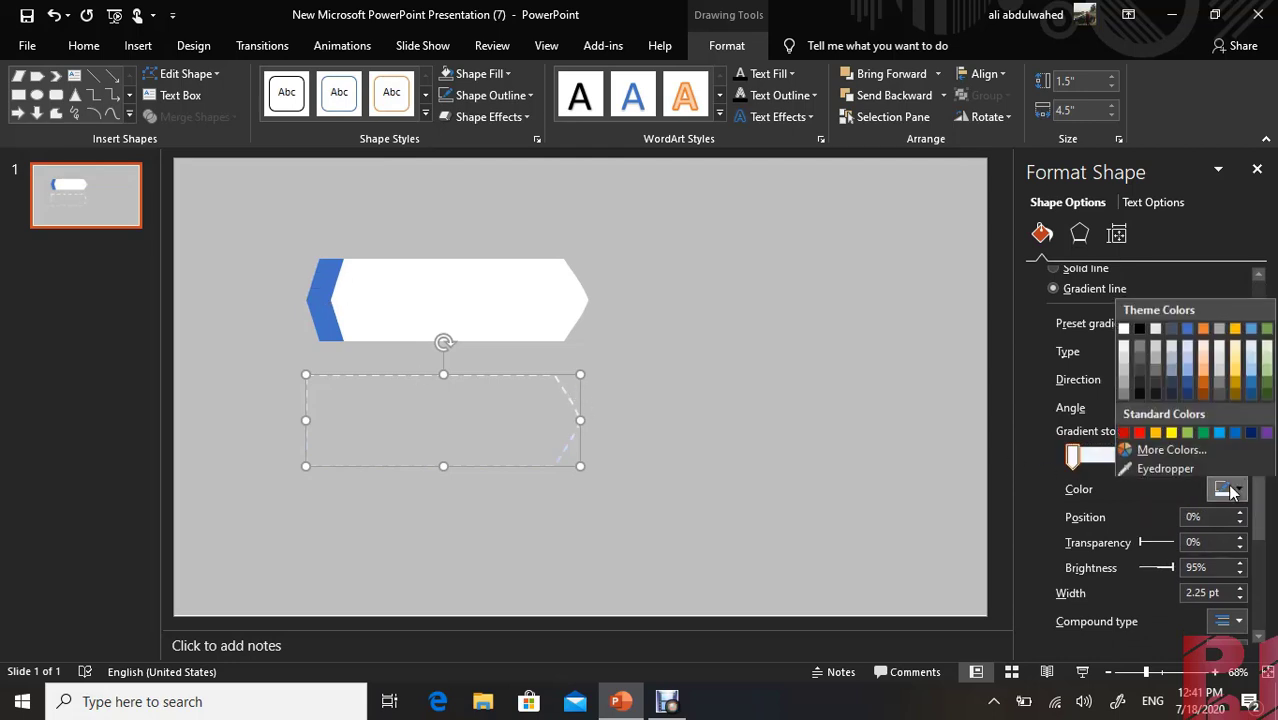
left_click(1143, 449)
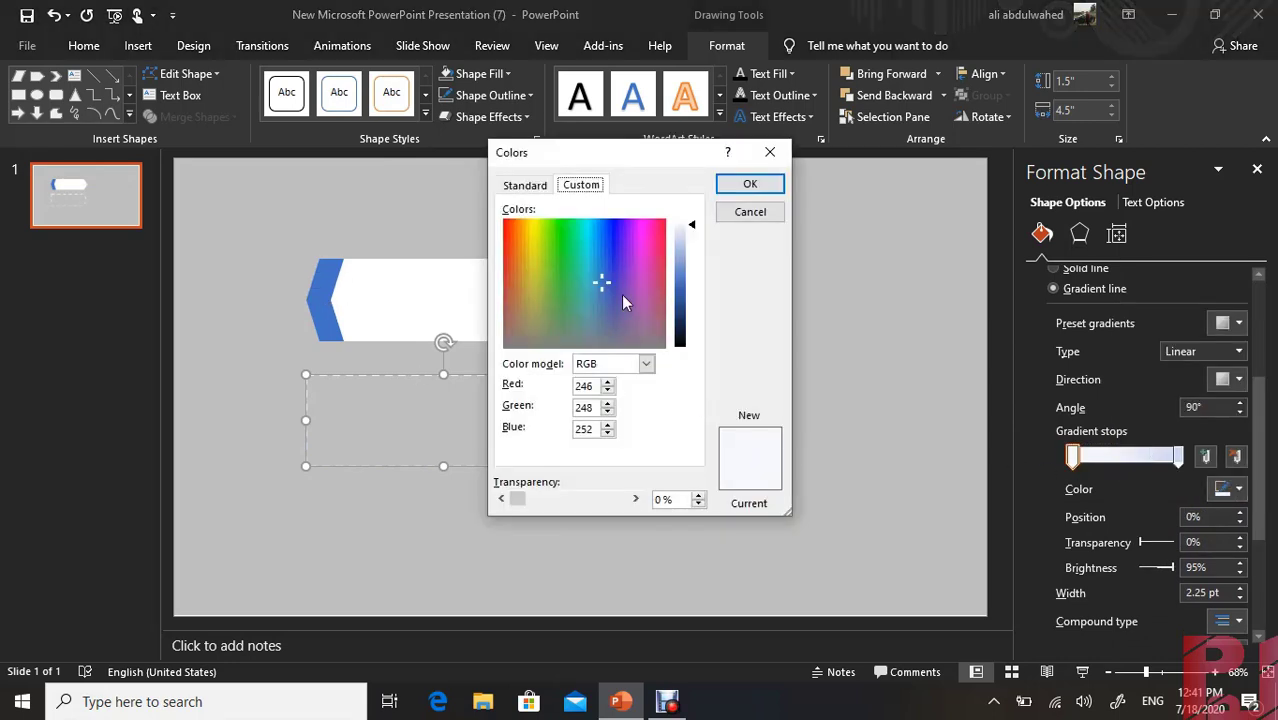
left_click(655, 225)
left_click(680, 258)
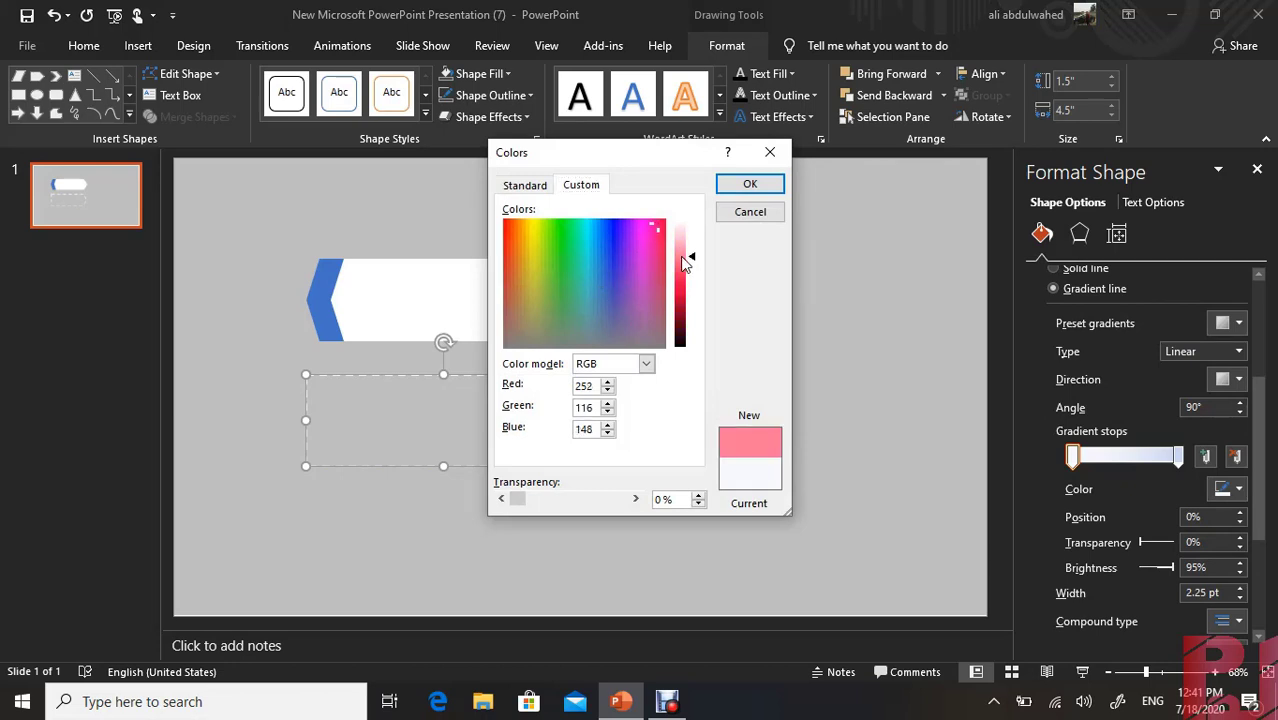
left_click(733, 192)
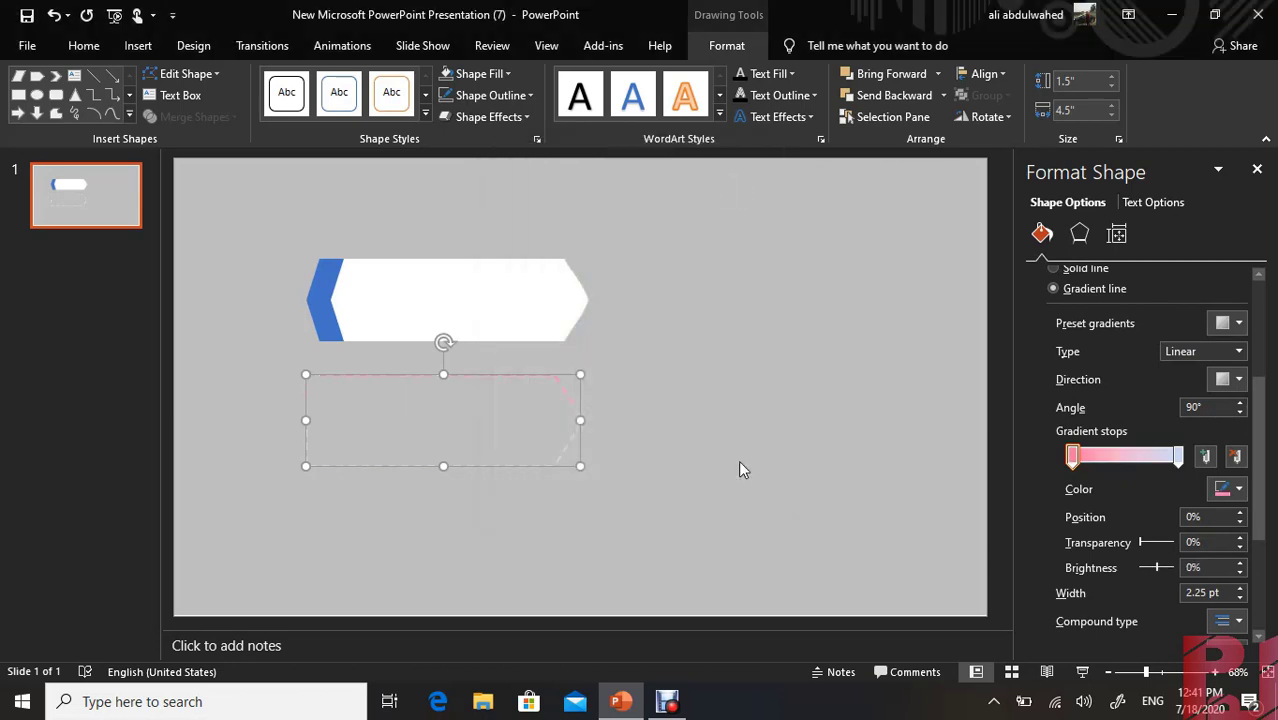
Set the outline's last gradient stop to a custom deep pinkish red
left_click(1177, 456)
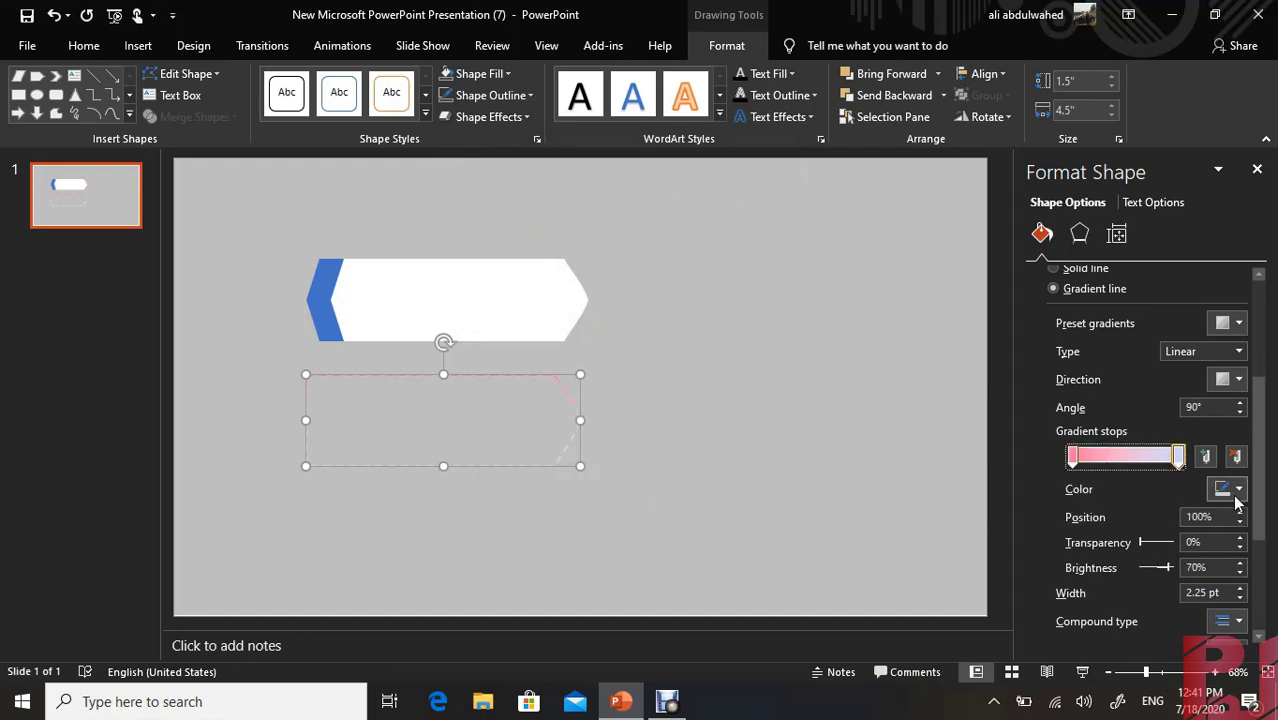
left_click(1238, 489)
left_click(1160, 447)
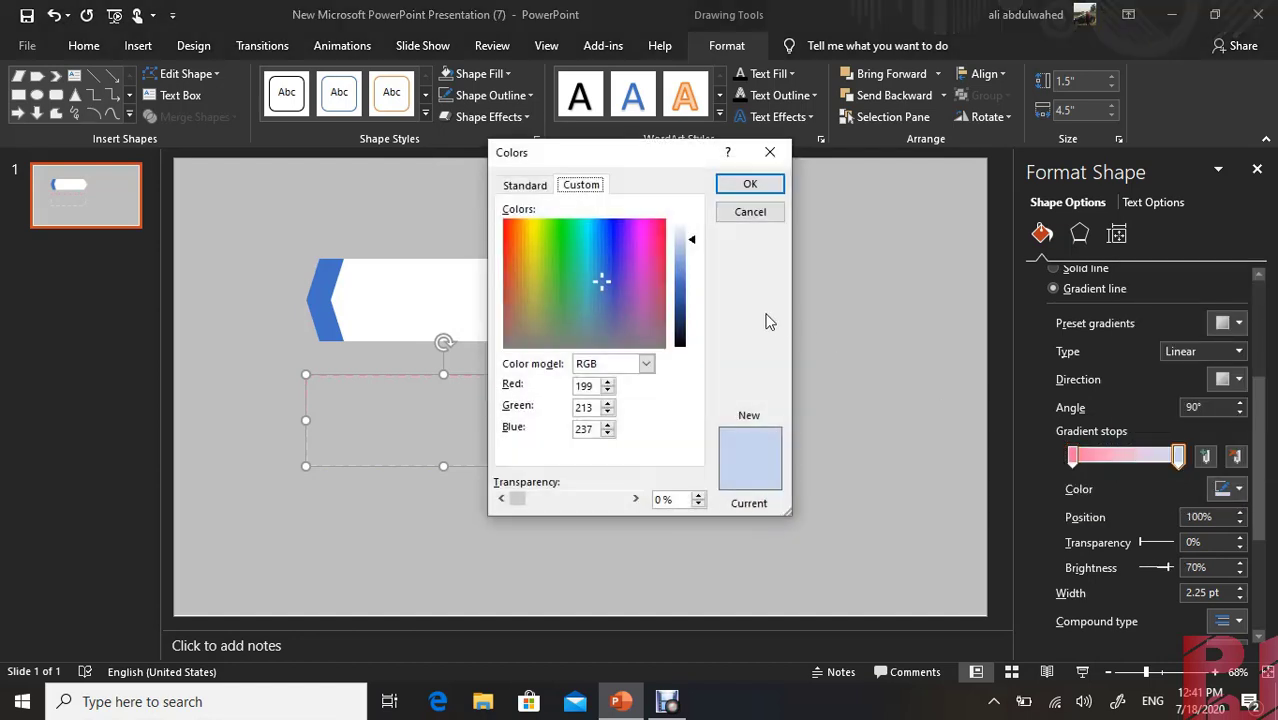
left_click(660, 238)
left_click(687, 278)
left_click(750, 183)
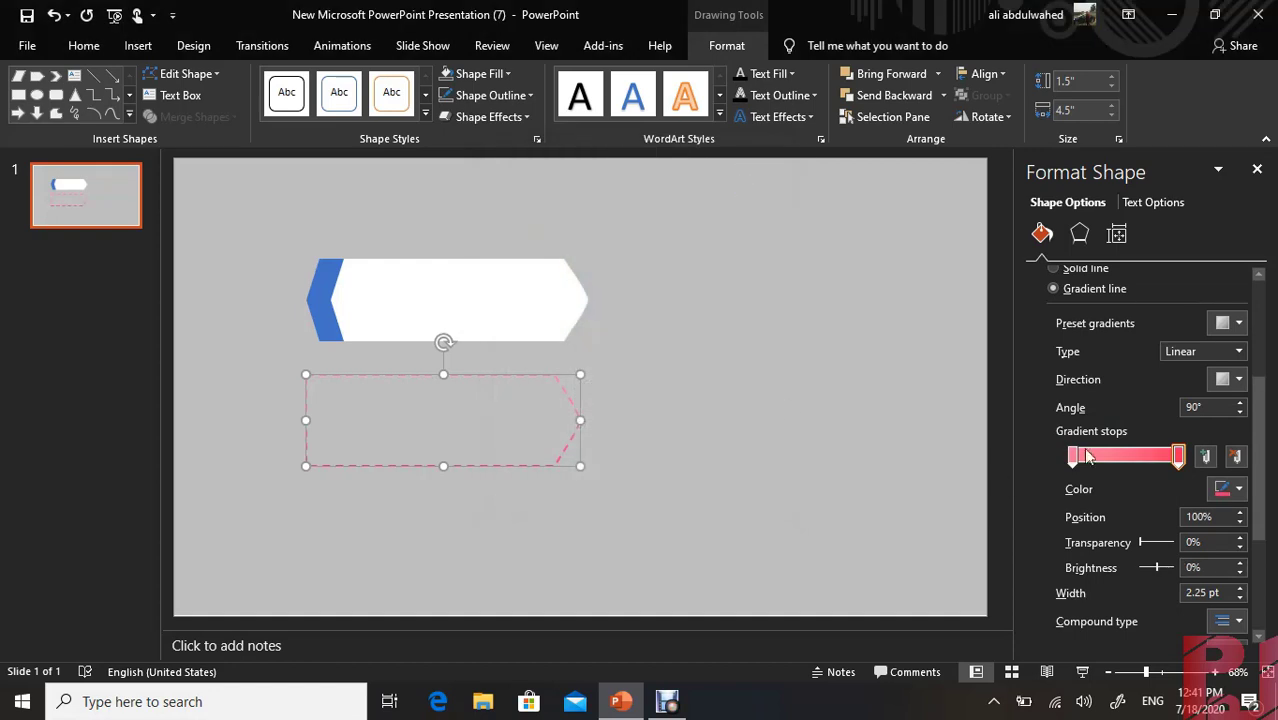
Add a pink gradient stop near the start of the outline's gradient and set the first stop to white
left_click_drag(1080, 462, 1090, 465)
left_click(1074, 460)
left_click(1238, 490)
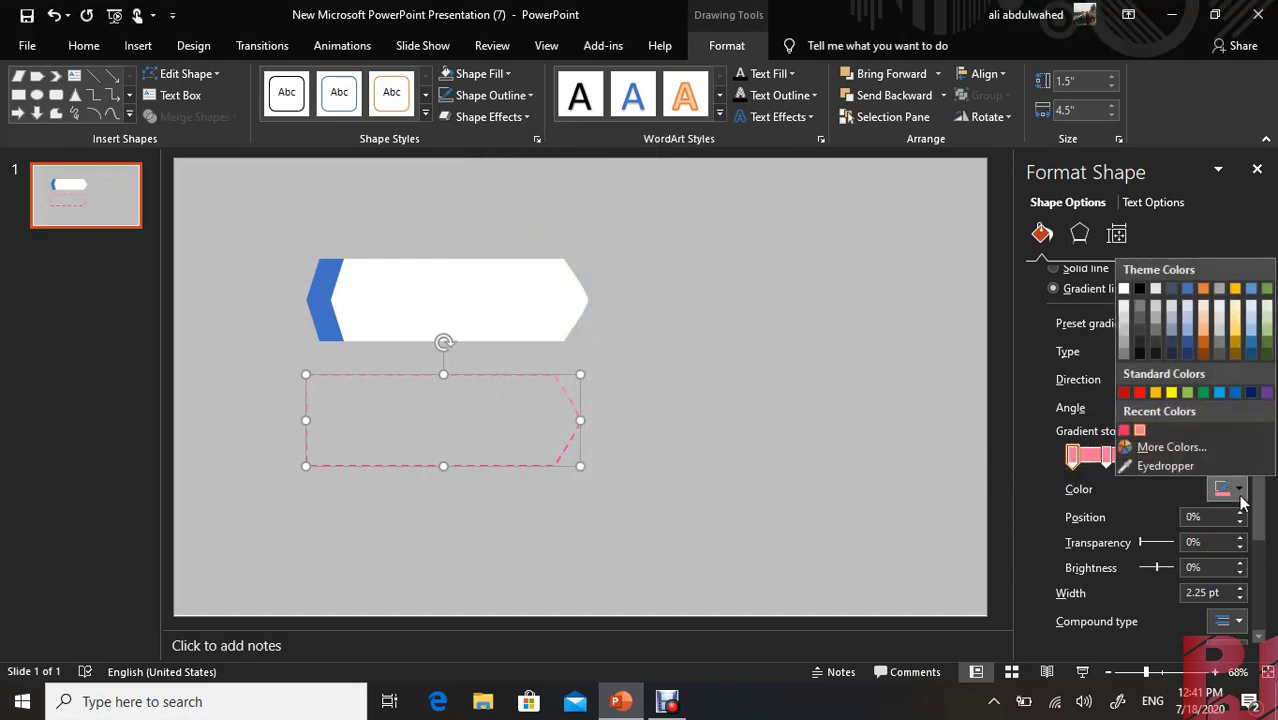
left_click(1124, 289)
Set the line gradient's linear direction to 0° and shift its middle stop slightly toward the start
left_click(1238, 379)
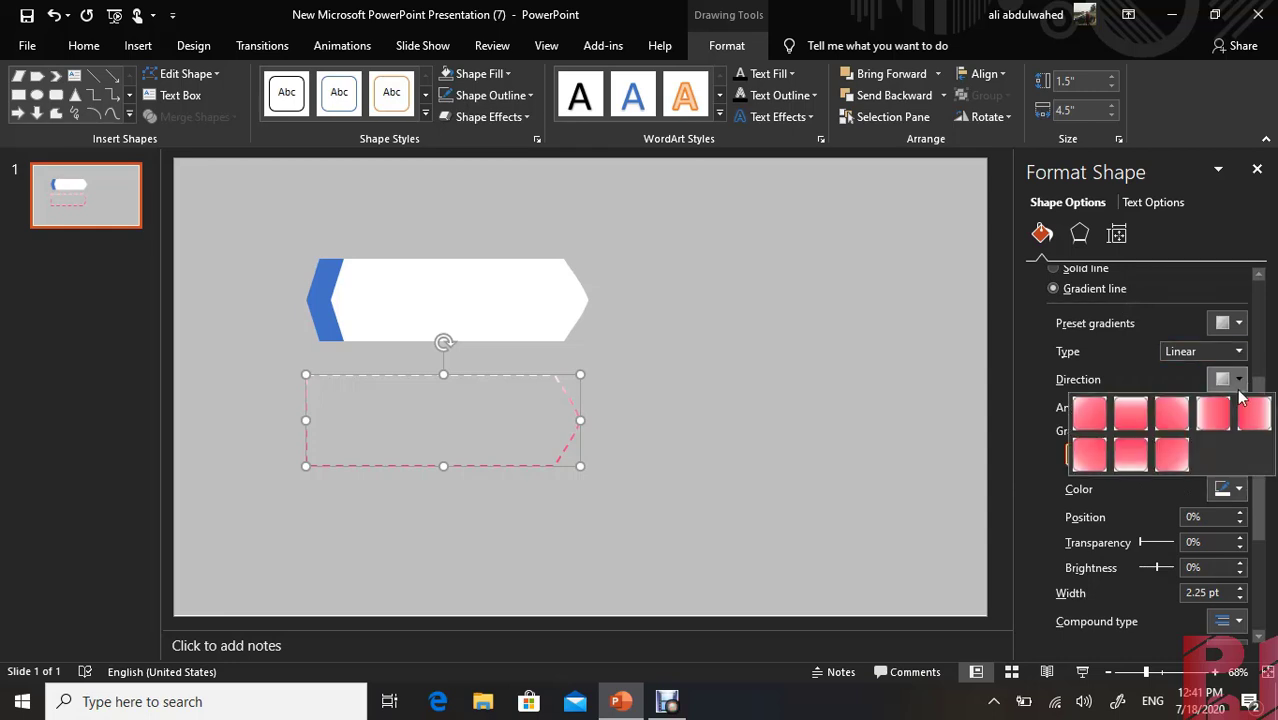
left_click(1198, 408)
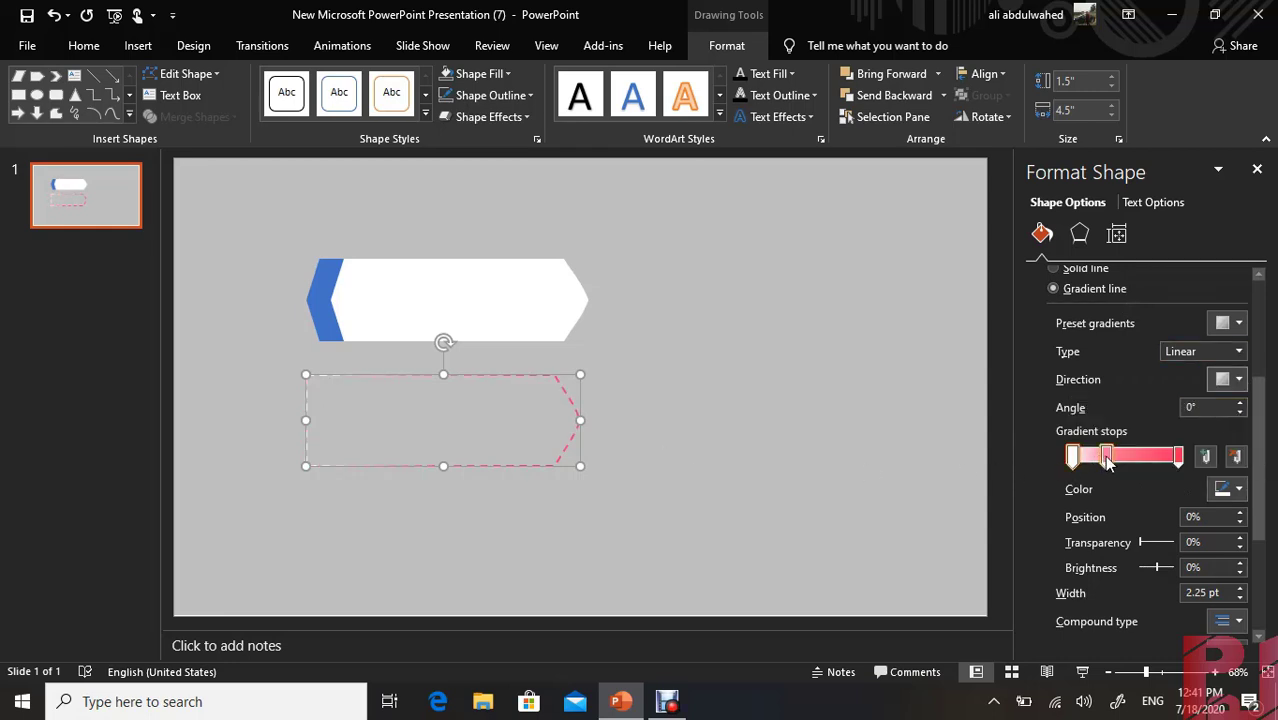
left_click_drag(1106, 460, 1103, 458)
left_click(920, 513)
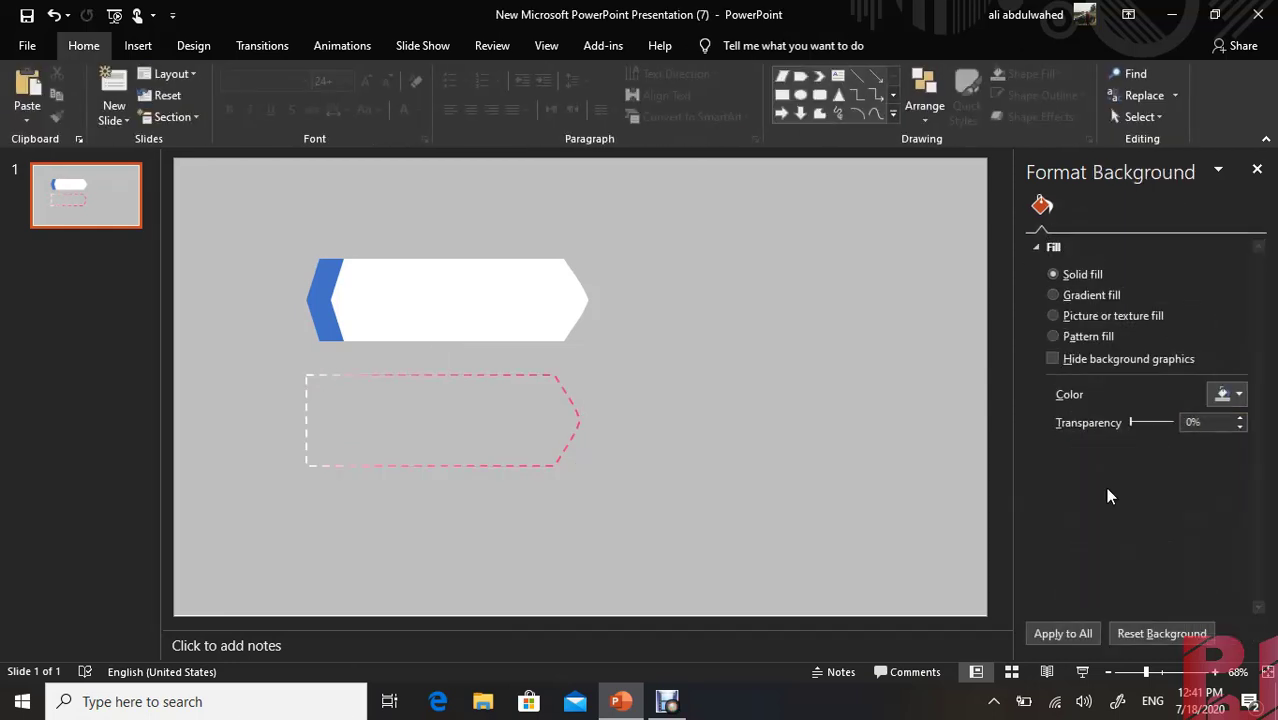
Make the outline's white first gradient stop transparent and position the dashed shape around the white banner
left_click(570, 390)
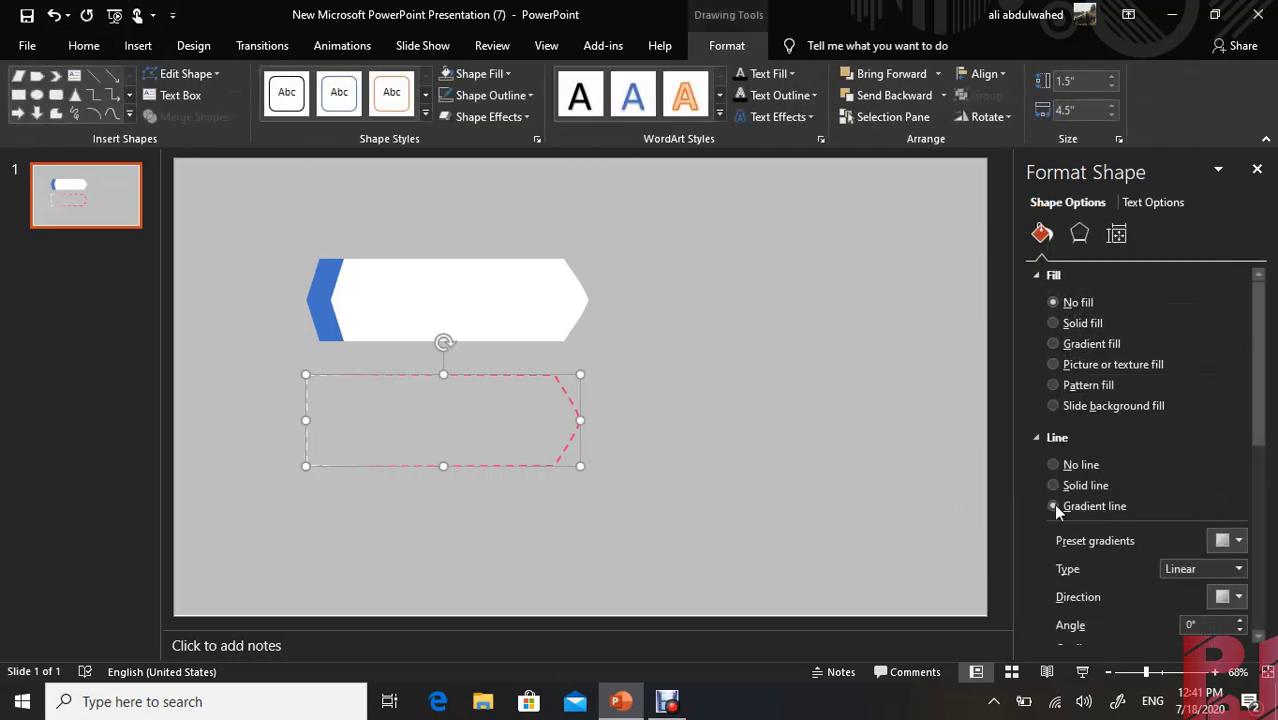
scroll(1272, 488, "down", 3)
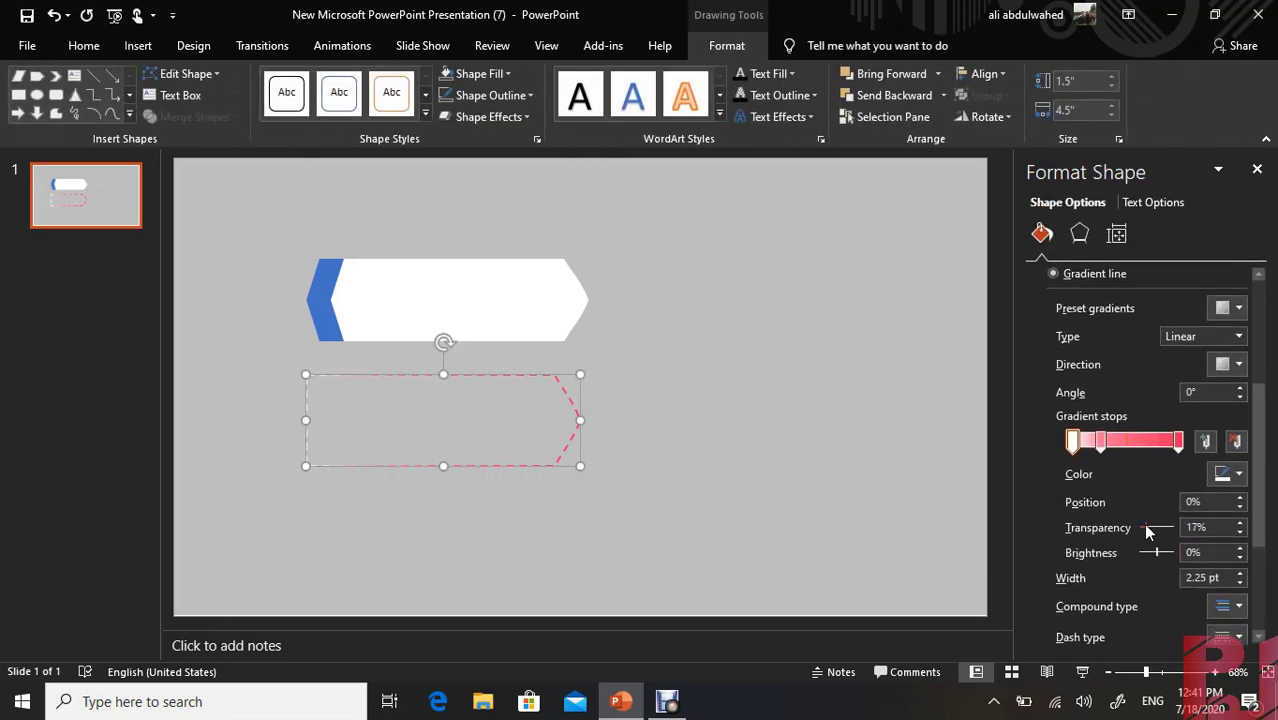
left_click(660, 500)
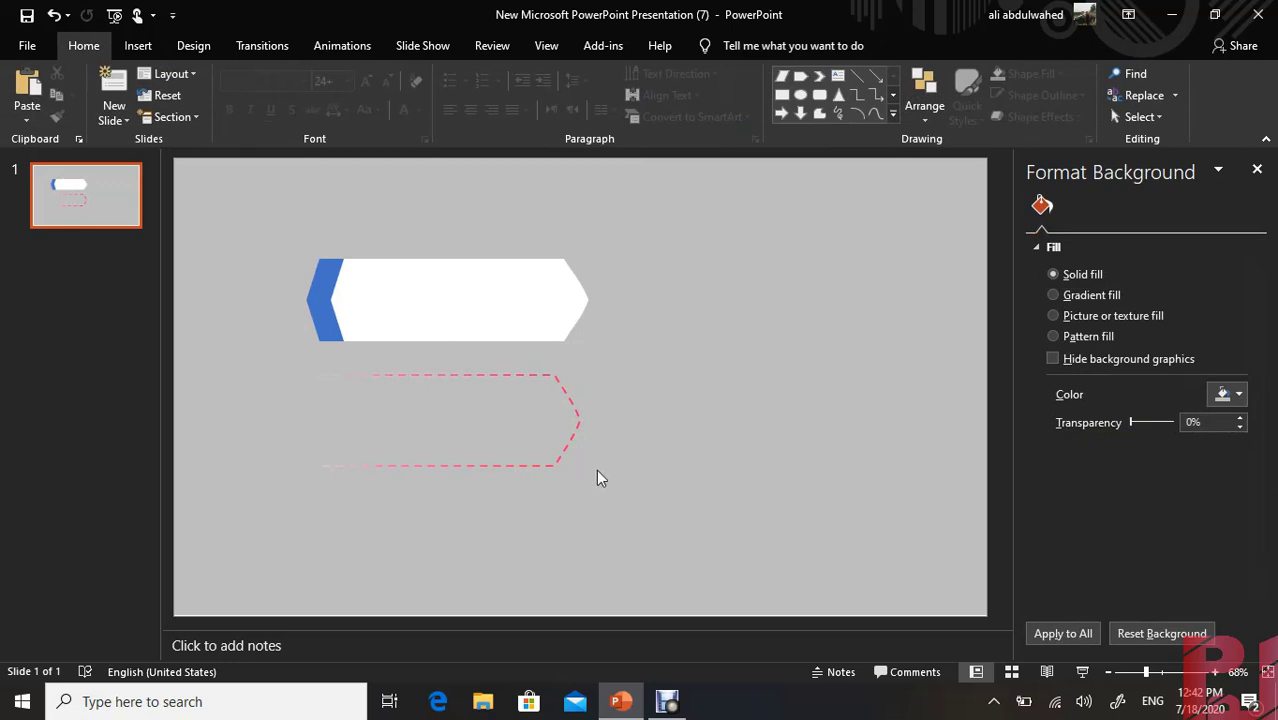
left_click_drag(489, 456, 497, 344)
left_click(482, 394)
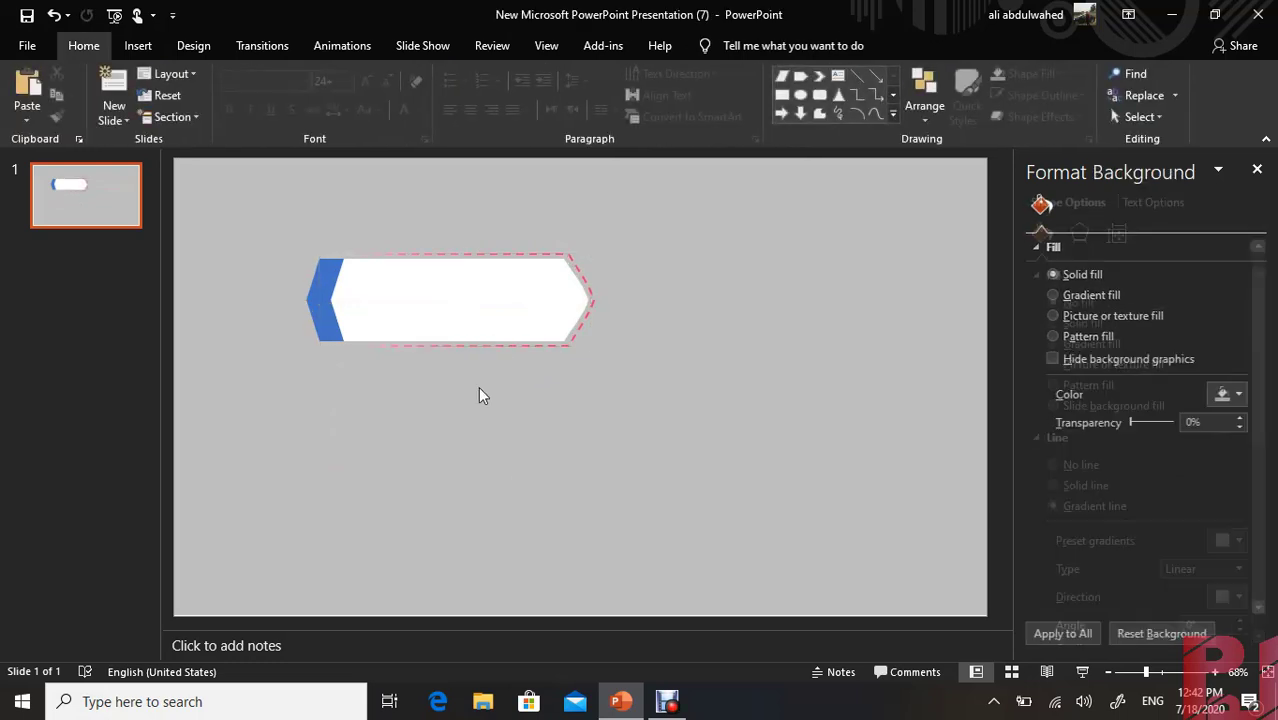
Apply the pink gradient fill to the chevron's upper half and remove the gradient's white first stop
left_click(328, 298)
left_click(311, 297)
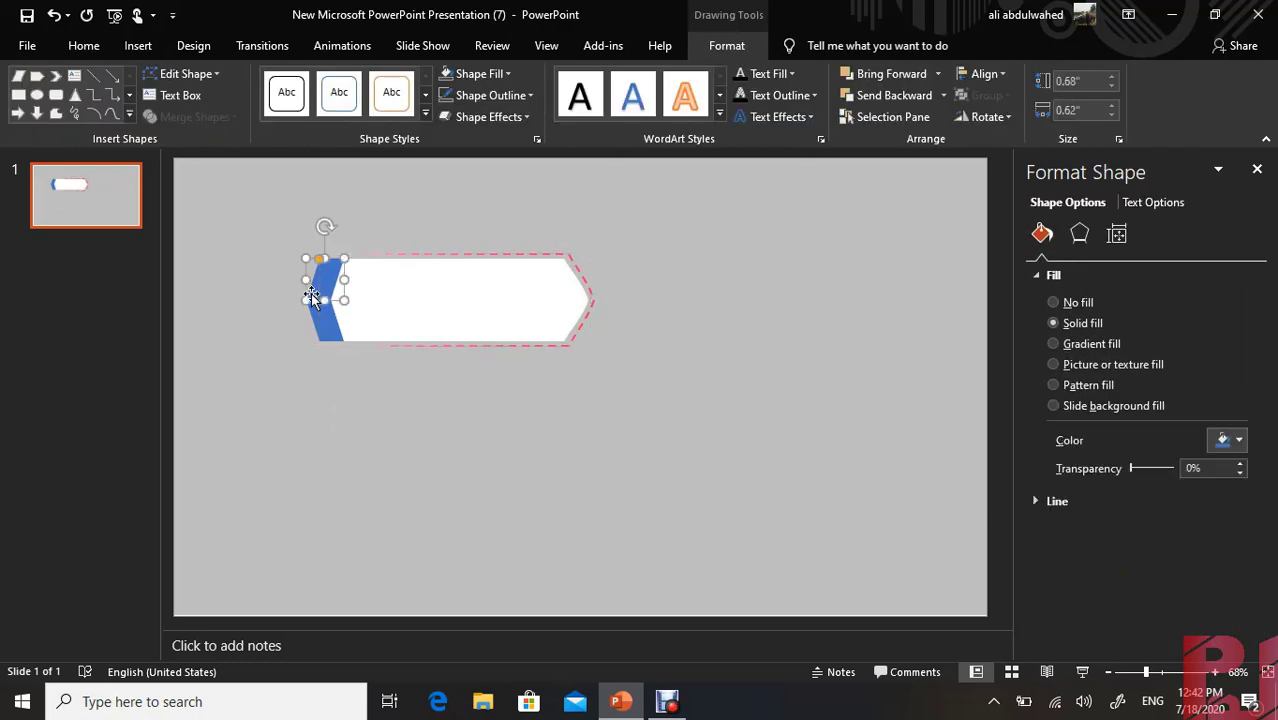
left_click(1053, 344)
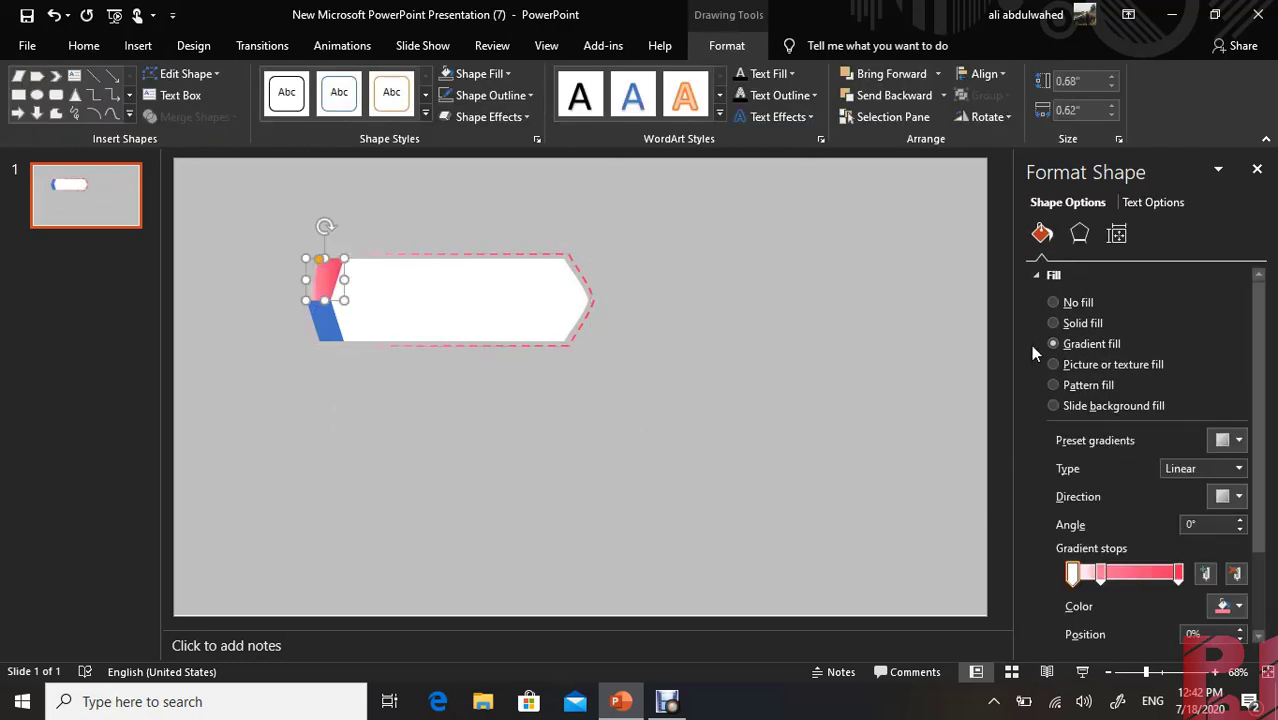
left_click(1237, 573)
Apply the pink gradient fill to the chevron's lower half without the white stop, using the first linear direction preset
left_click(322, 323)
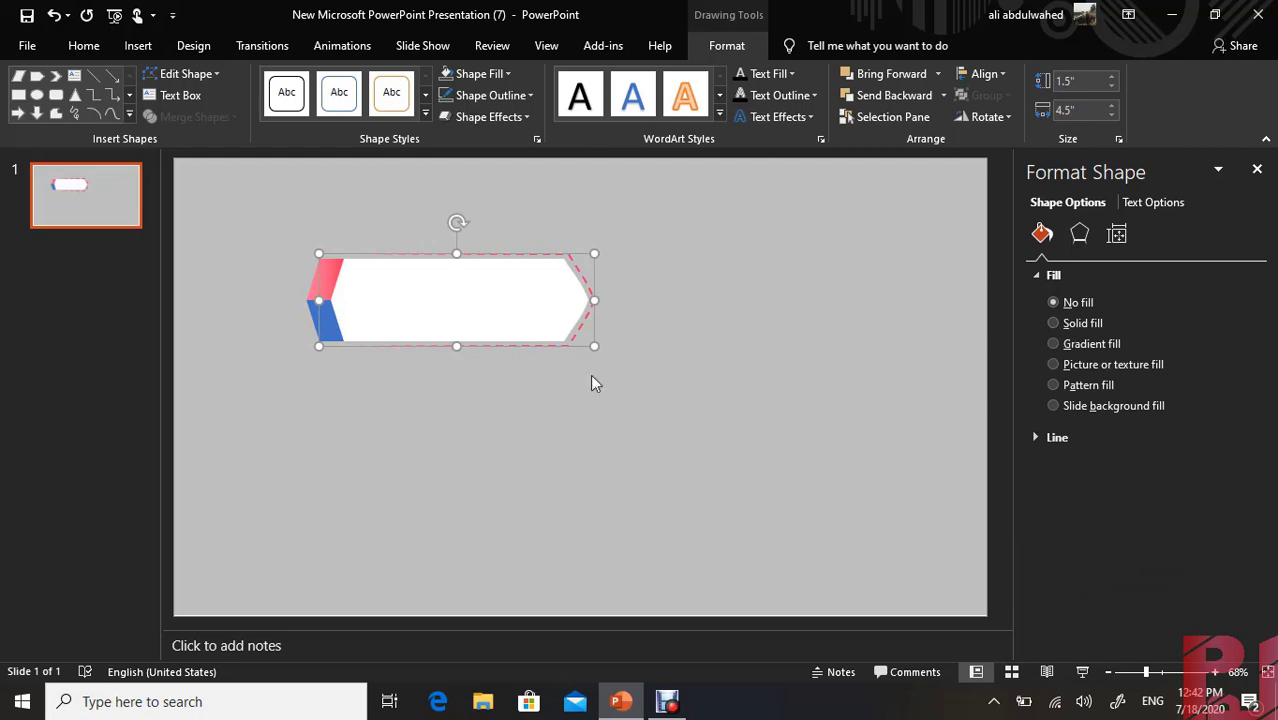
left_click(326, 338)
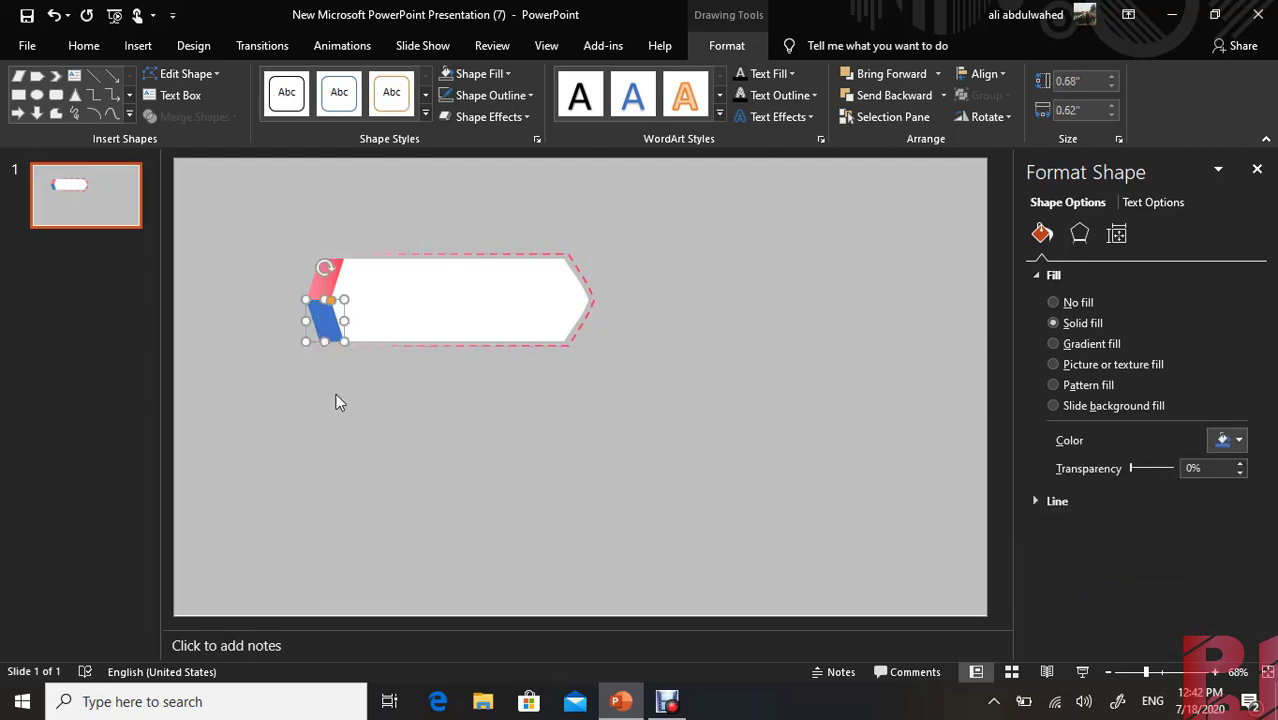
left_click(1078, 344)
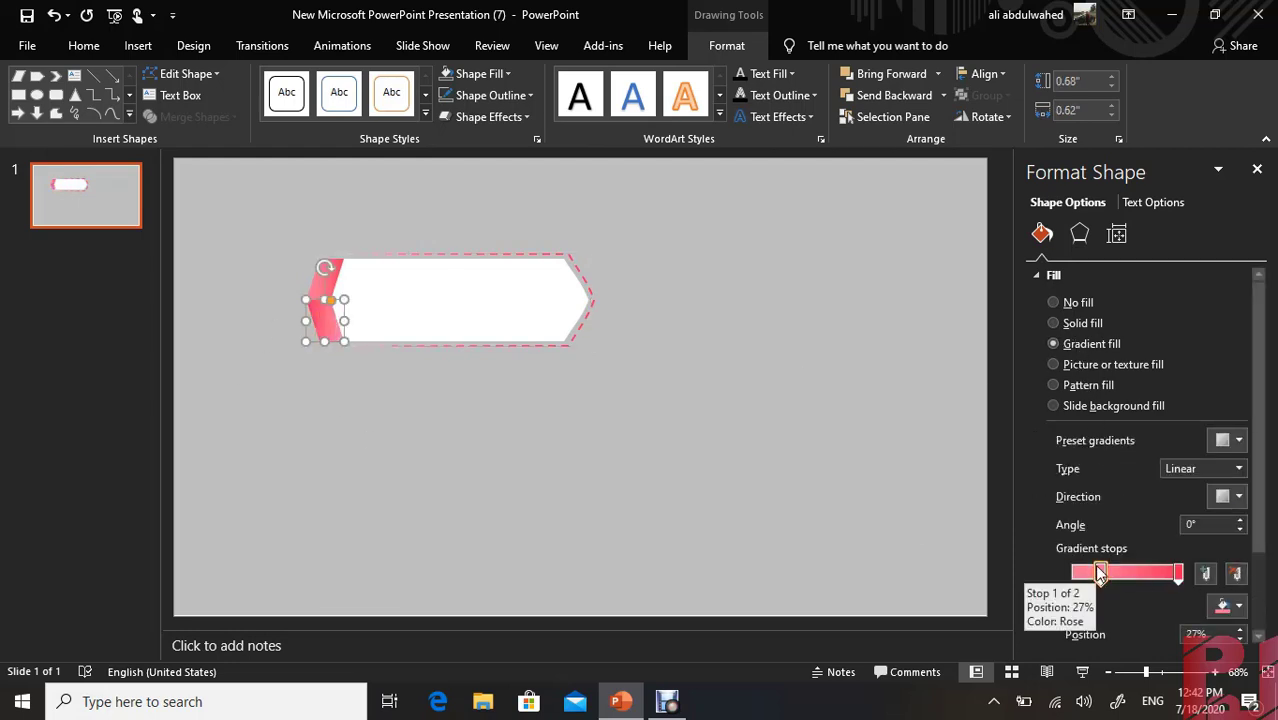
left_click(1237, 496)
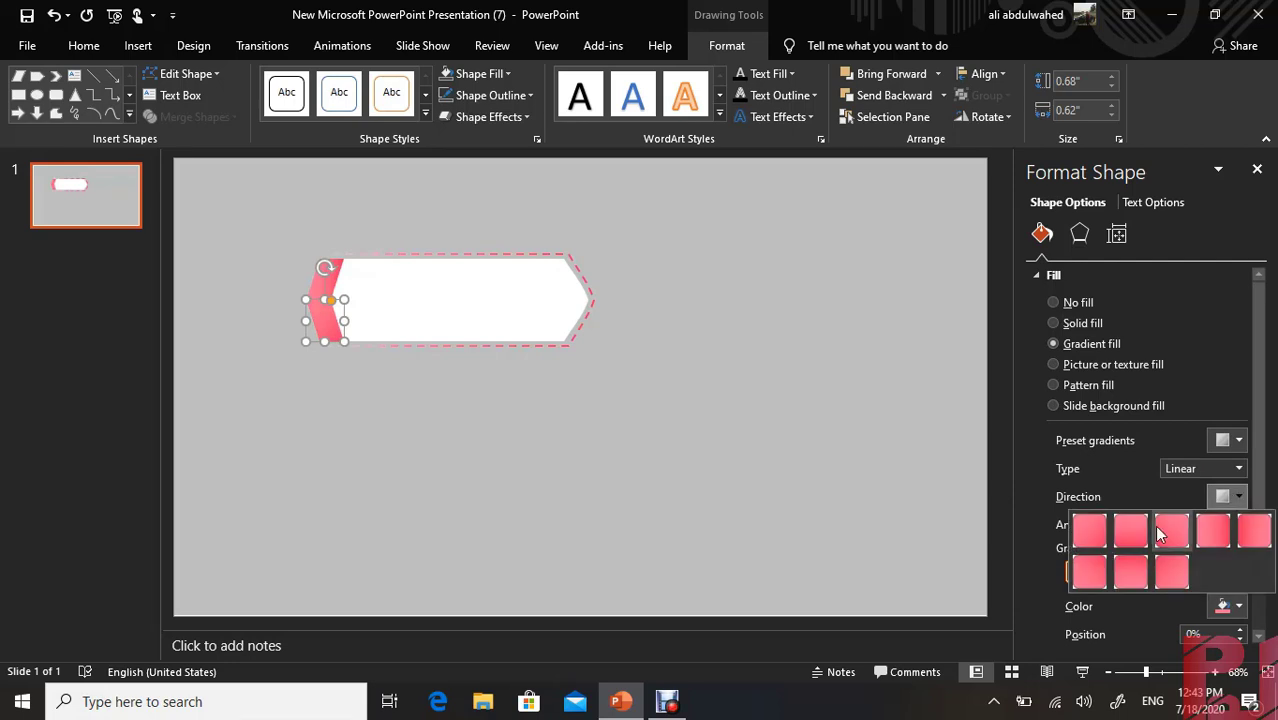
left_click(1090, 530)
left_click(497, 445)
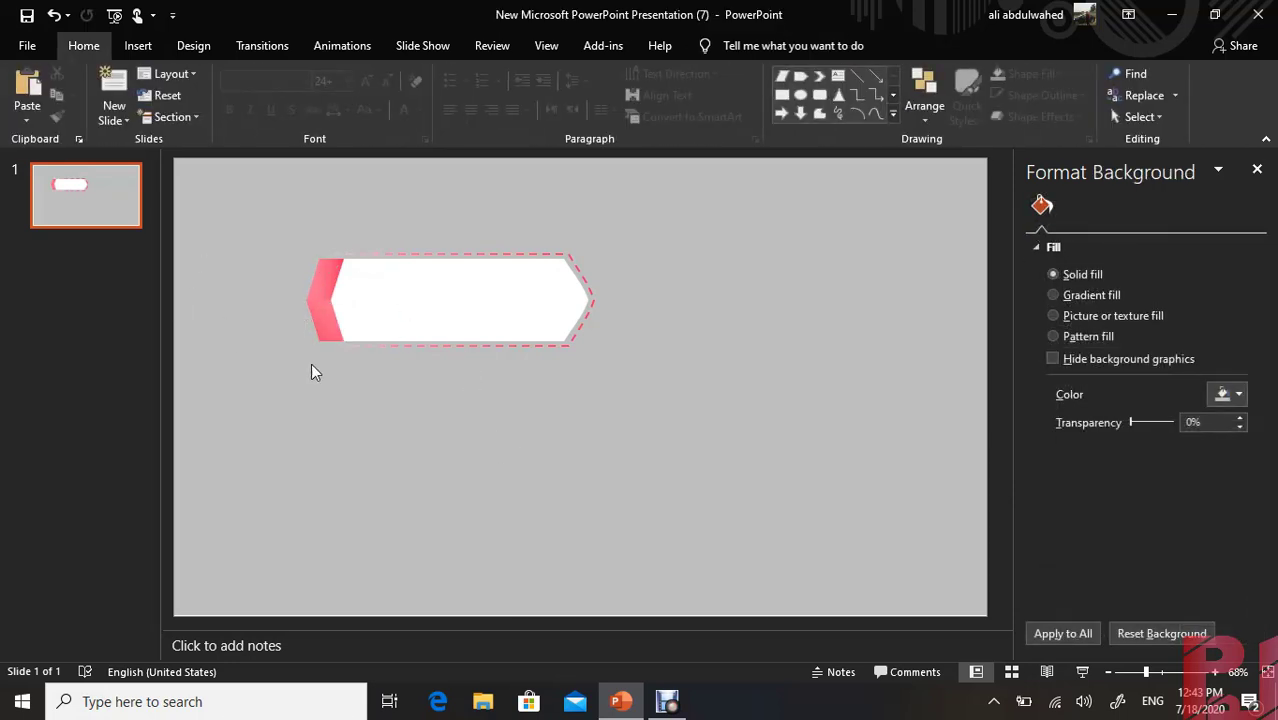
Group all the banner shapes, scale the group to about 1.1 by 3.46 inches and move it toward the slide's upper left
mouse_move(651, 218)
left_mouse_down()
mouse_move(416, 389)
mouse_move(287, 404)
left_mouse_up()
left_click_drag(645, 234, 280, 398)
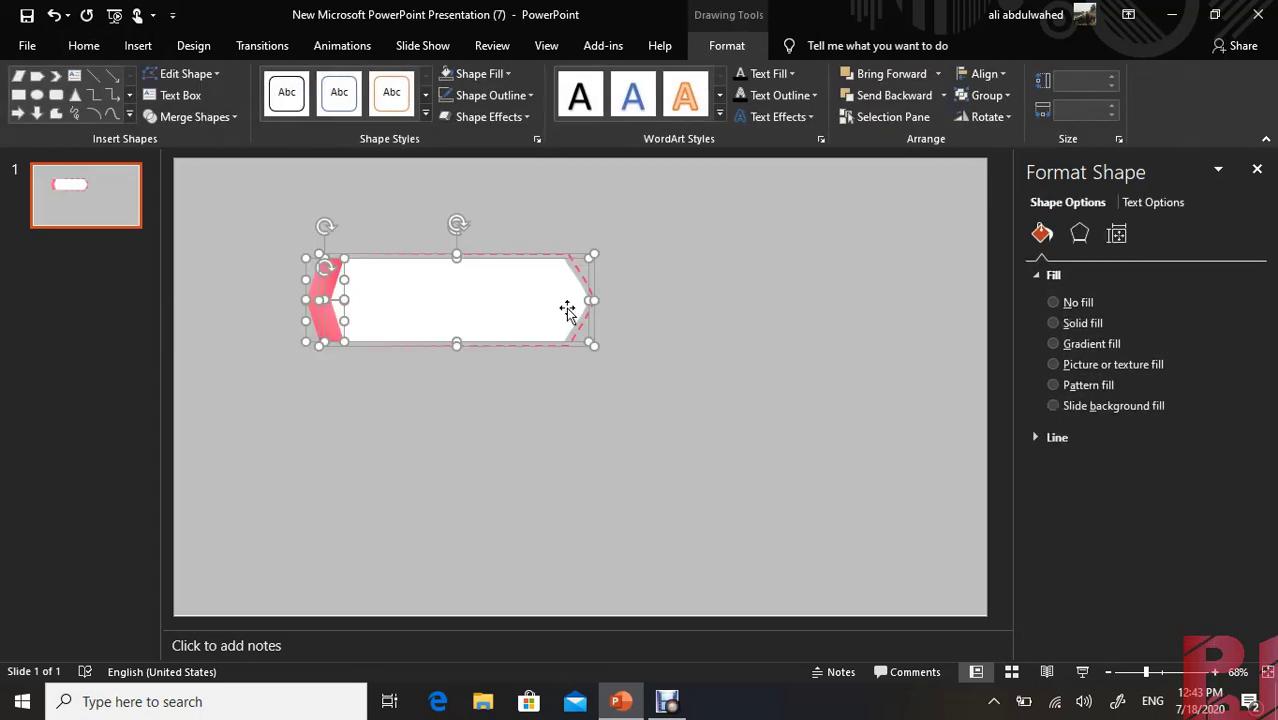
key("ctrl+g")
left_click_drag(601, 243, 521, 280)
left_click_drag(471, 317, 419, 282)
Ungroup the resized banner into its separate shapes
right_click(411, 283)
key("Escape")
key("Escape")
key("Escape")
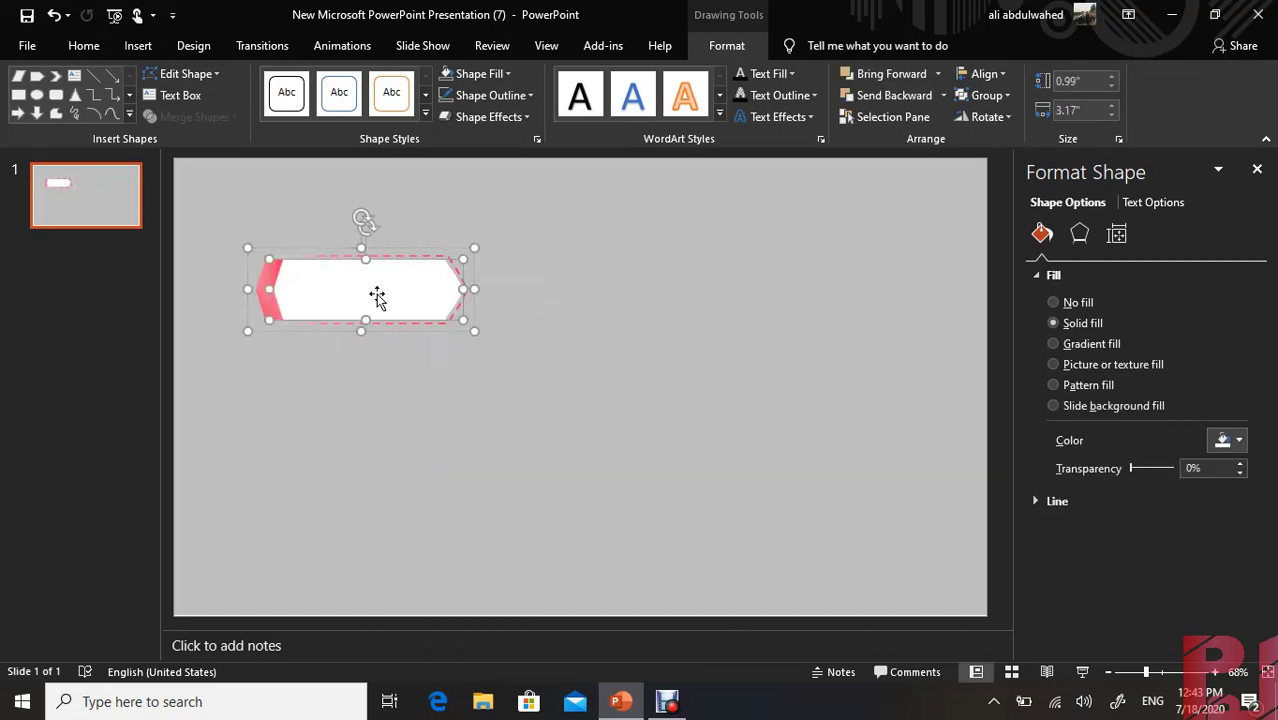
left_click(381, 298)
right_click(381, 298)
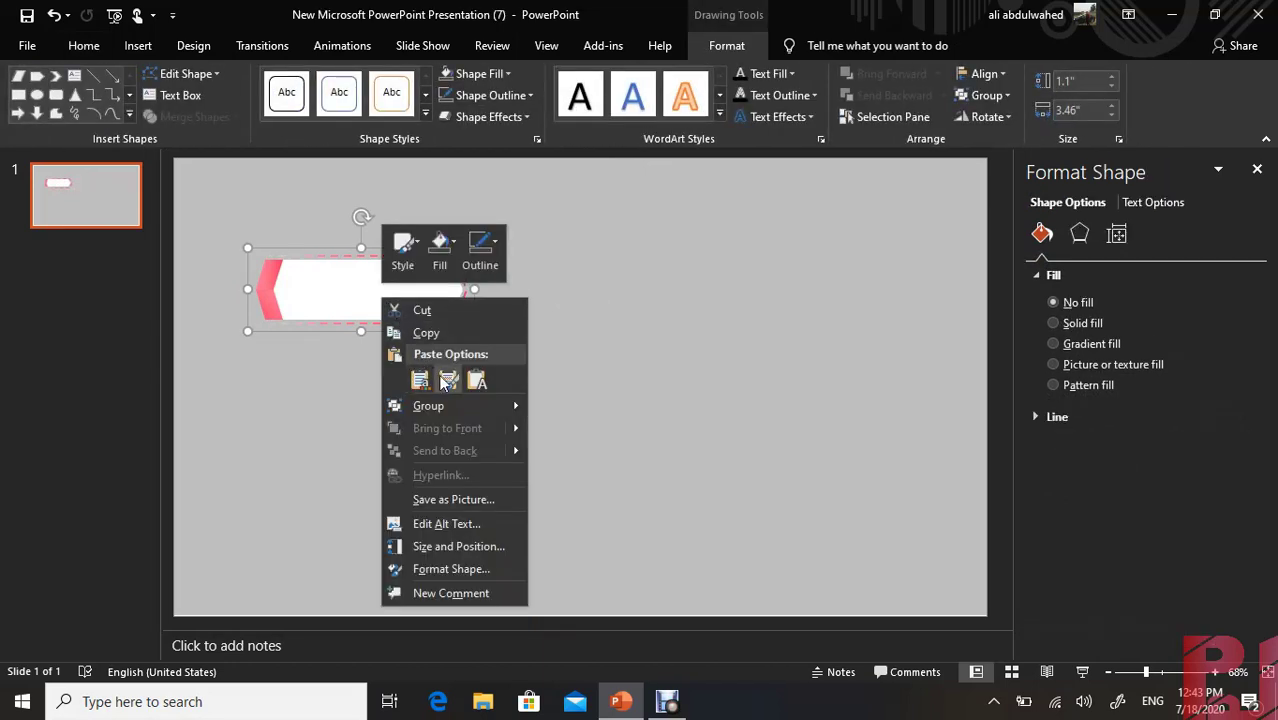
mouse_move(544, 403)
left_click(577, 459)
left_click(454, 376)
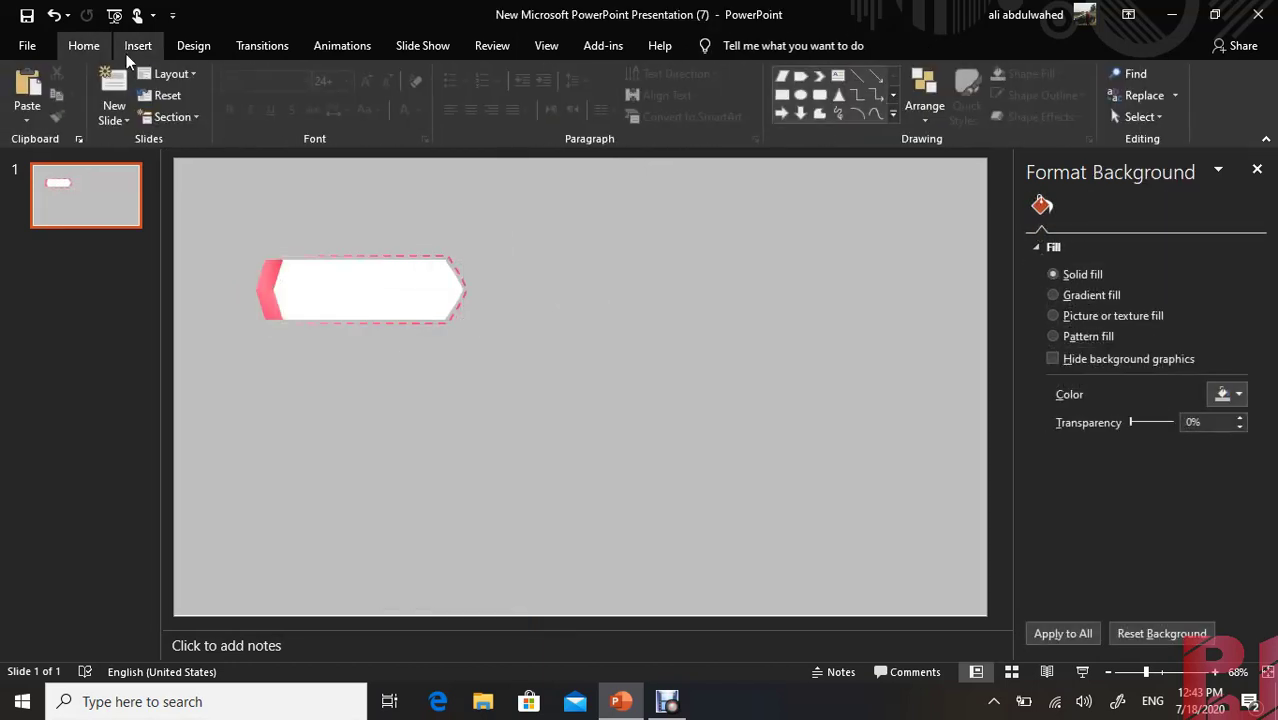
Draw a tall oval about 1.28 inches high and 0.65 inches wide on the empty area beside the banner
left_click(138, 45)
left_click(342, 95)
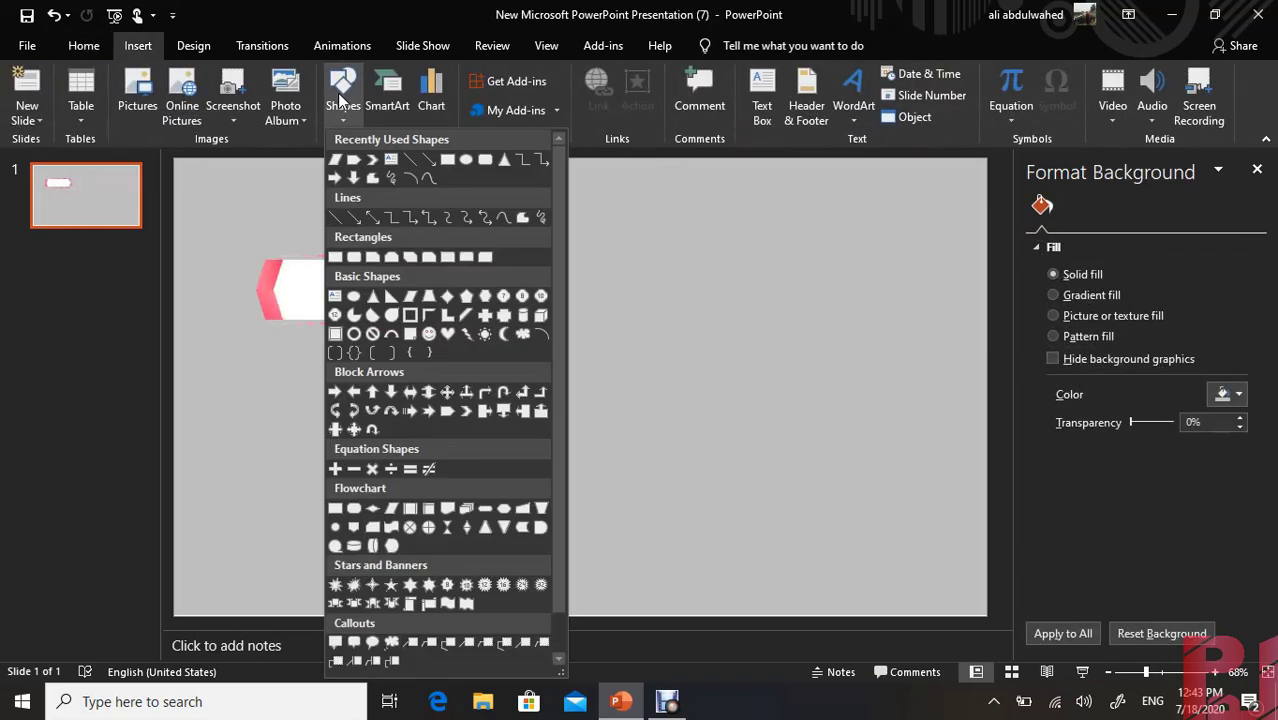
left_click(460, 163)
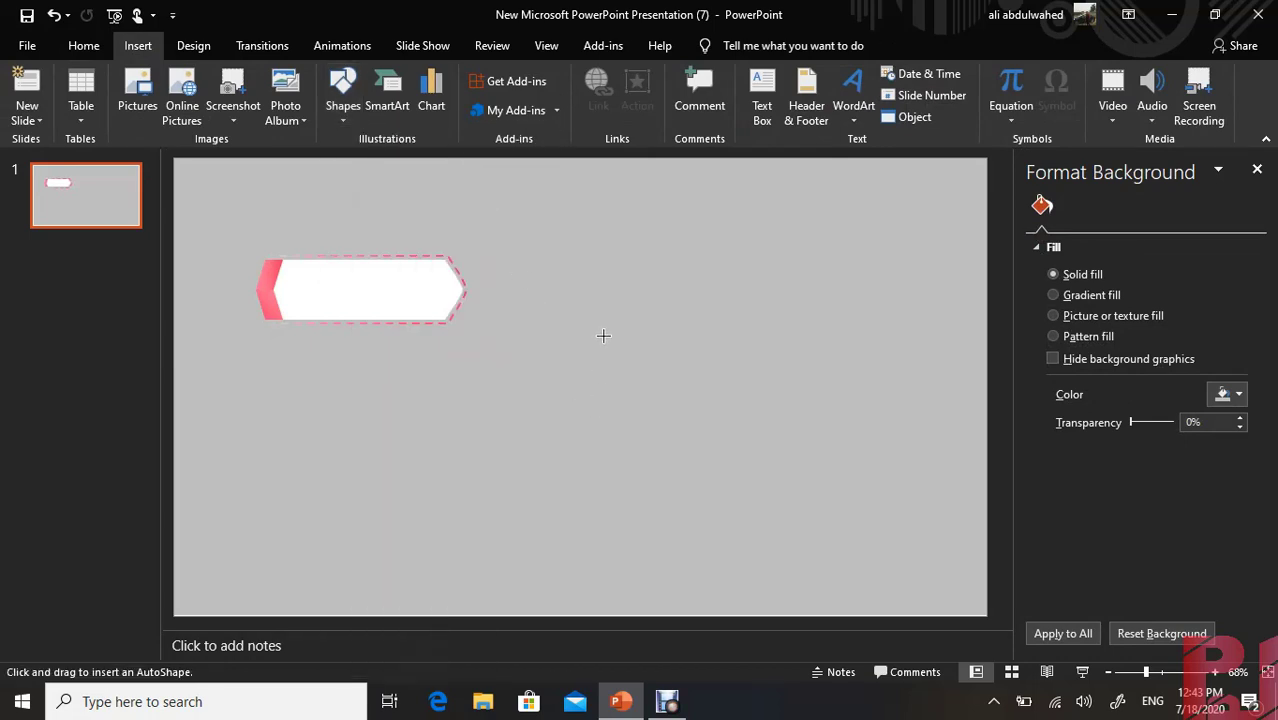
left_click_drag(603, 329, 563, 401)
Remove the oval's outline, fill it with black and set the fill transparency to 39%
left_click(490, 95)
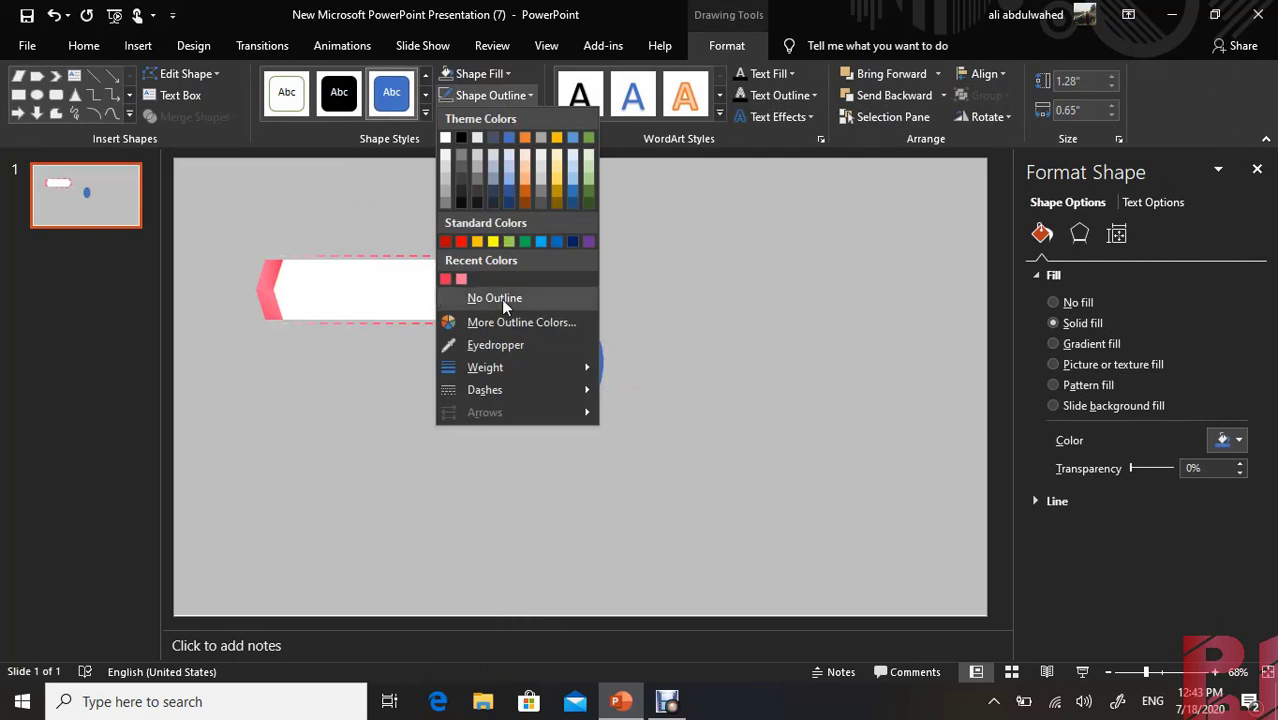
left_click(470, 297)
left_click(493, 73)
left_click(462, 106)
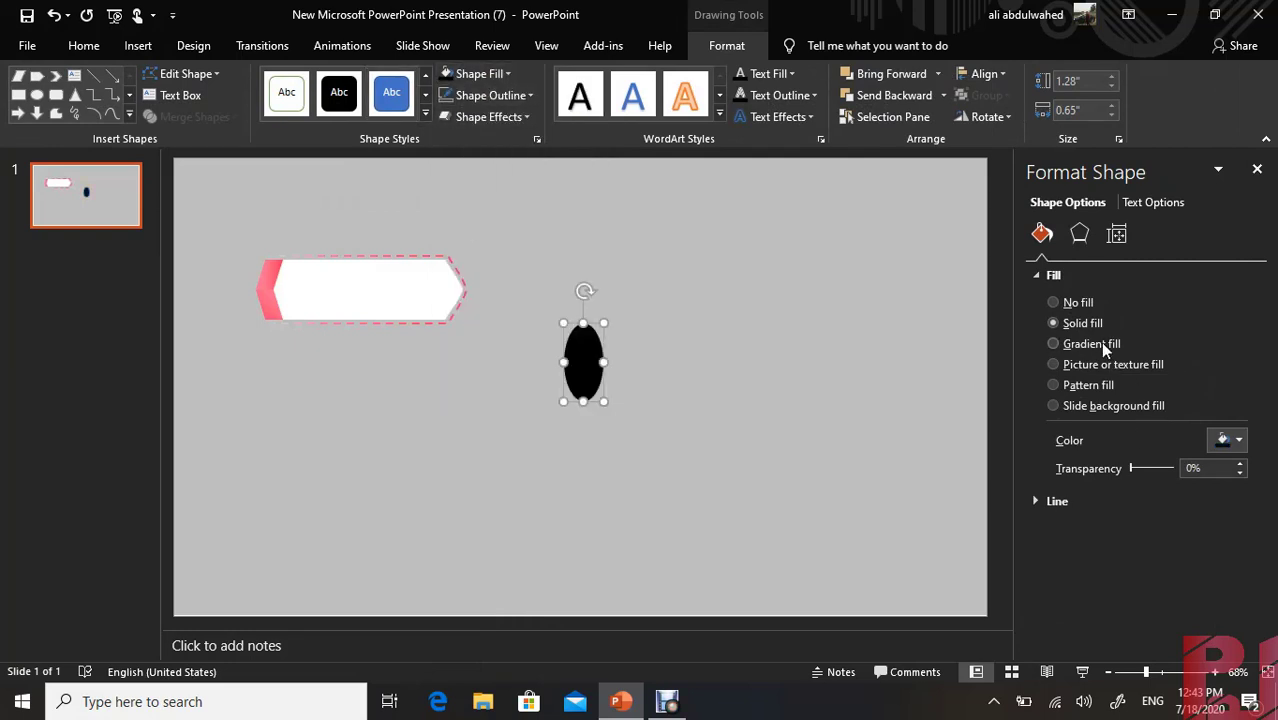
left_click_drag(1131, 468, 1147, 468)
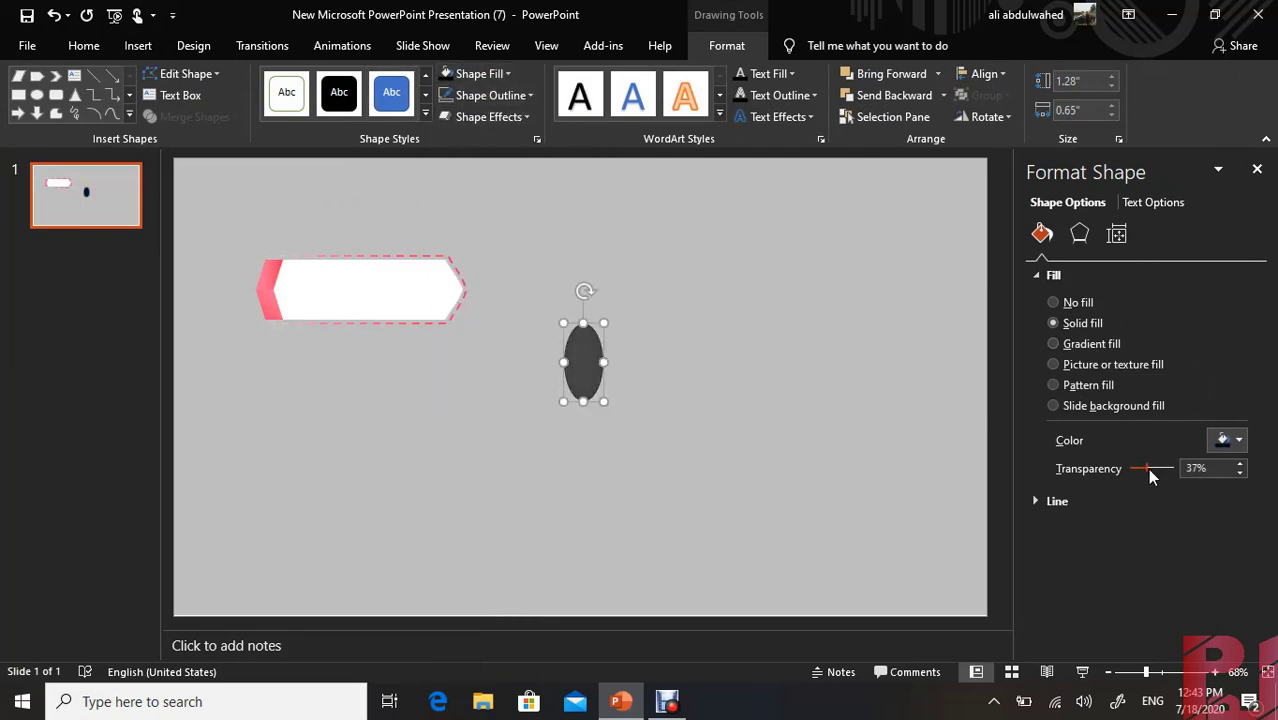
Give the oval 14 pt soft edges and place it over the joint between the pink chevron and the white banner
left_click(1079, 233)
left_click(1035, 371)
left_click(1035, 371)
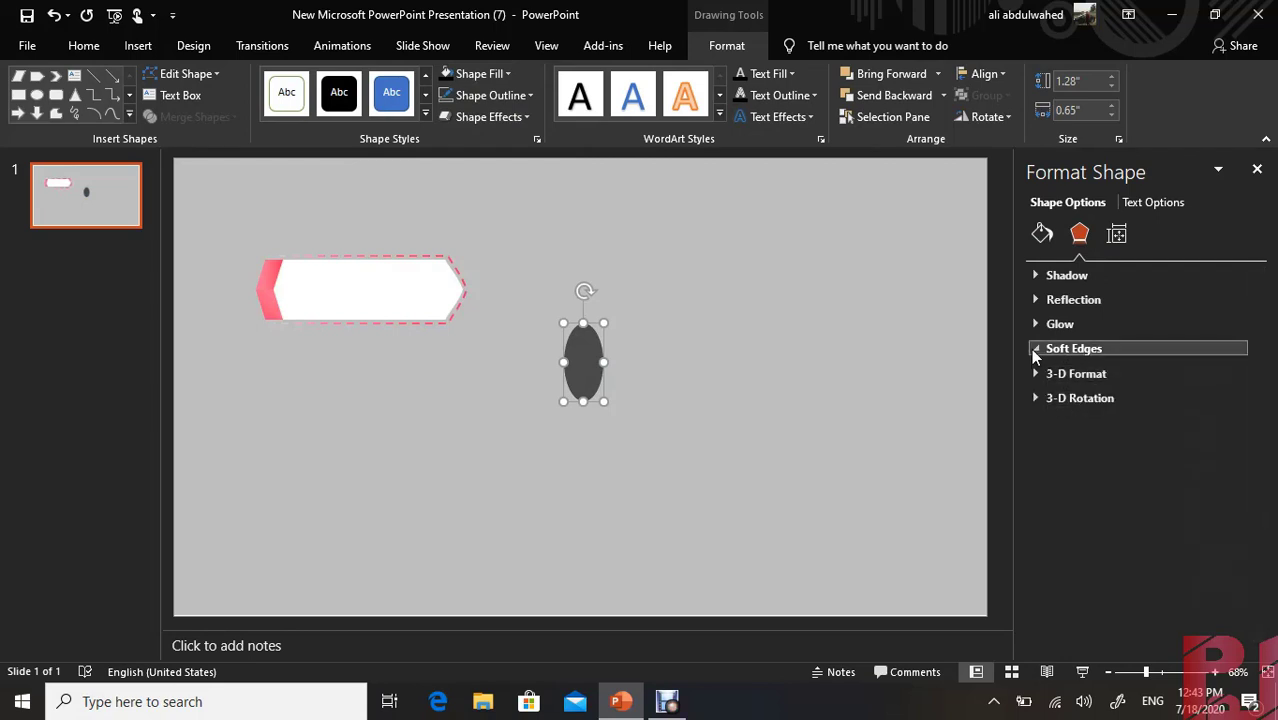
left_click(1036, 347)
left_click_drag(1076, 400, 1092, 401)
left_click_drag(570, 365, 280, 291)
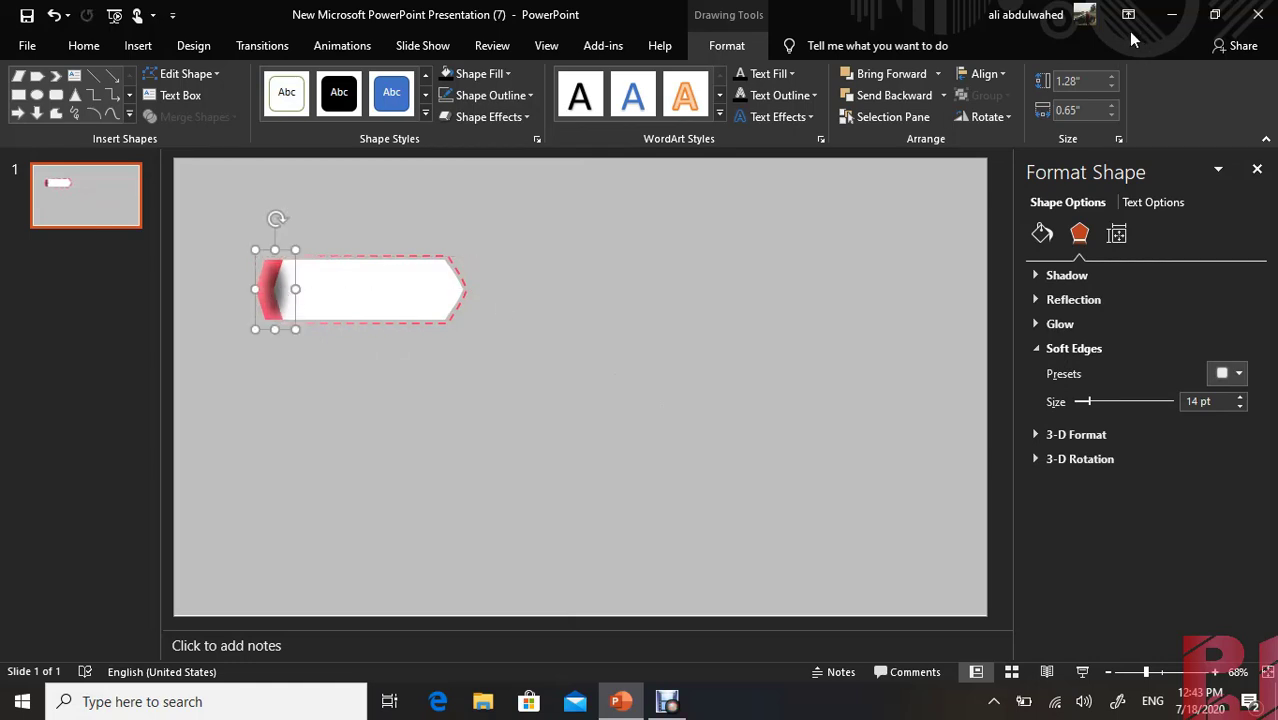
Send the soft oval backward behind both pink chevron halves and raise its fill transparency to about 51%
left_click(943, 95)
left_click(917, 119)
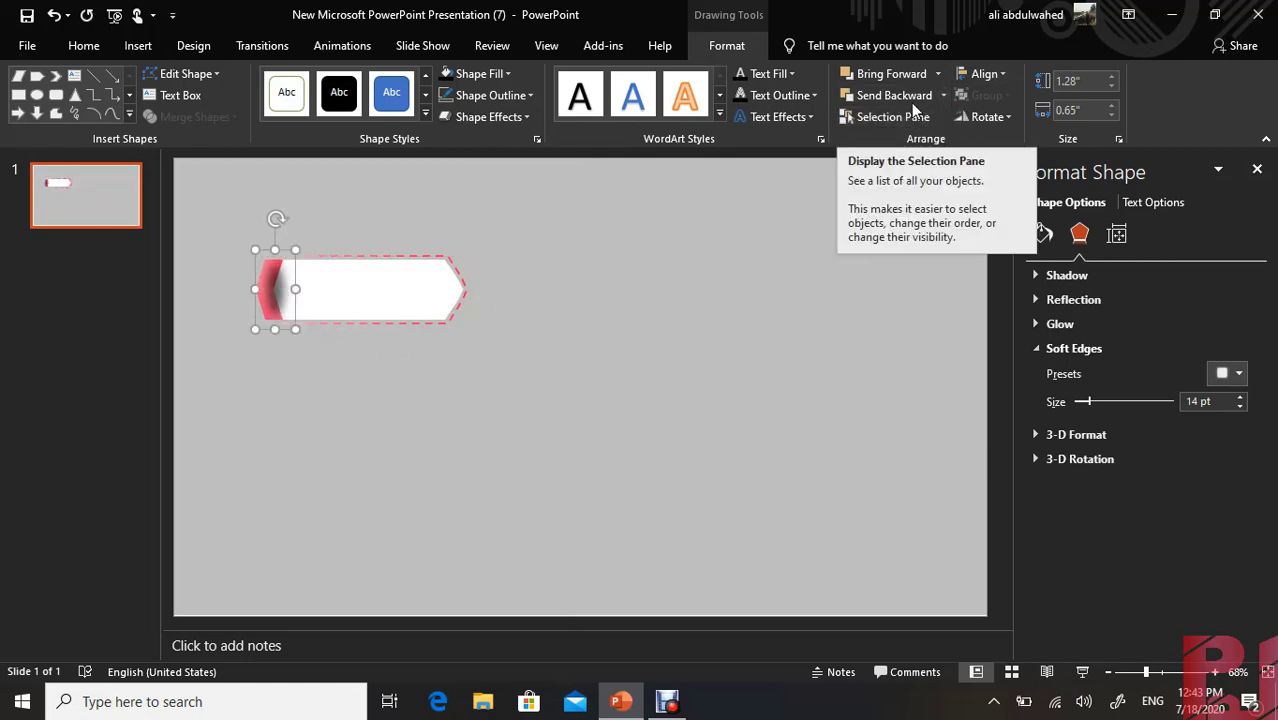
left_click(914, 104)
left_click(914, 104)
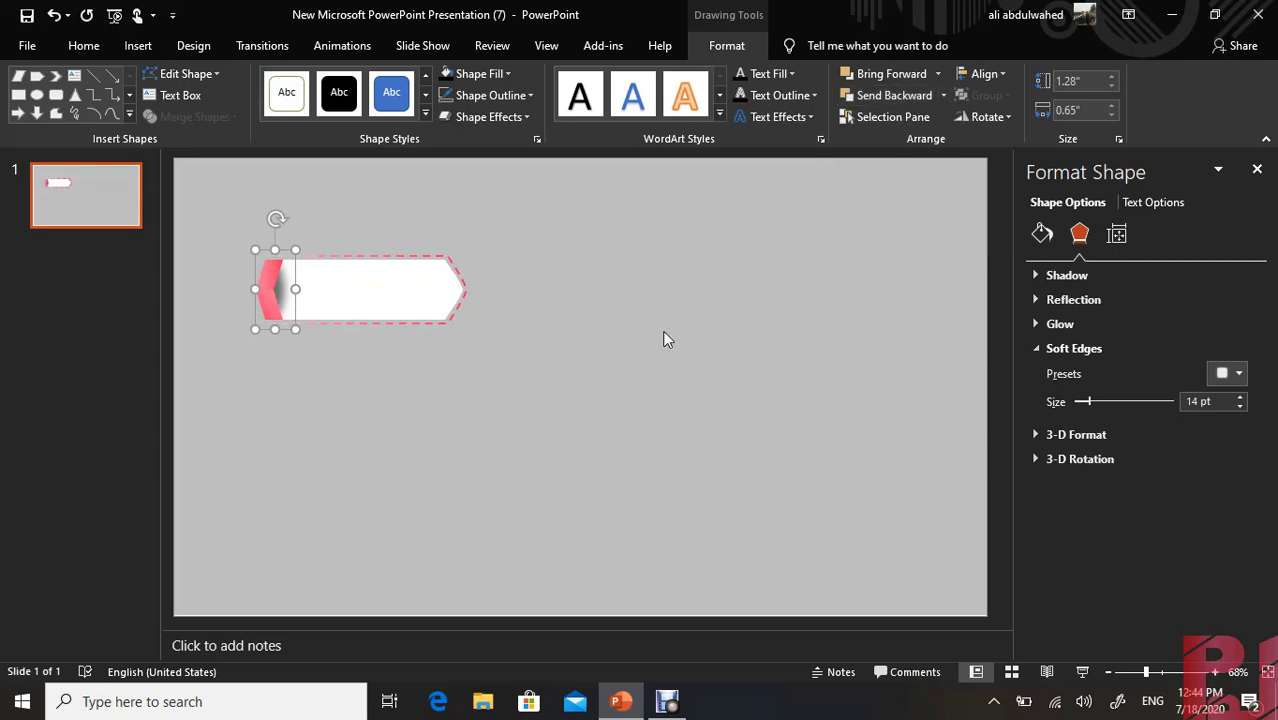
left_click(655, 360)
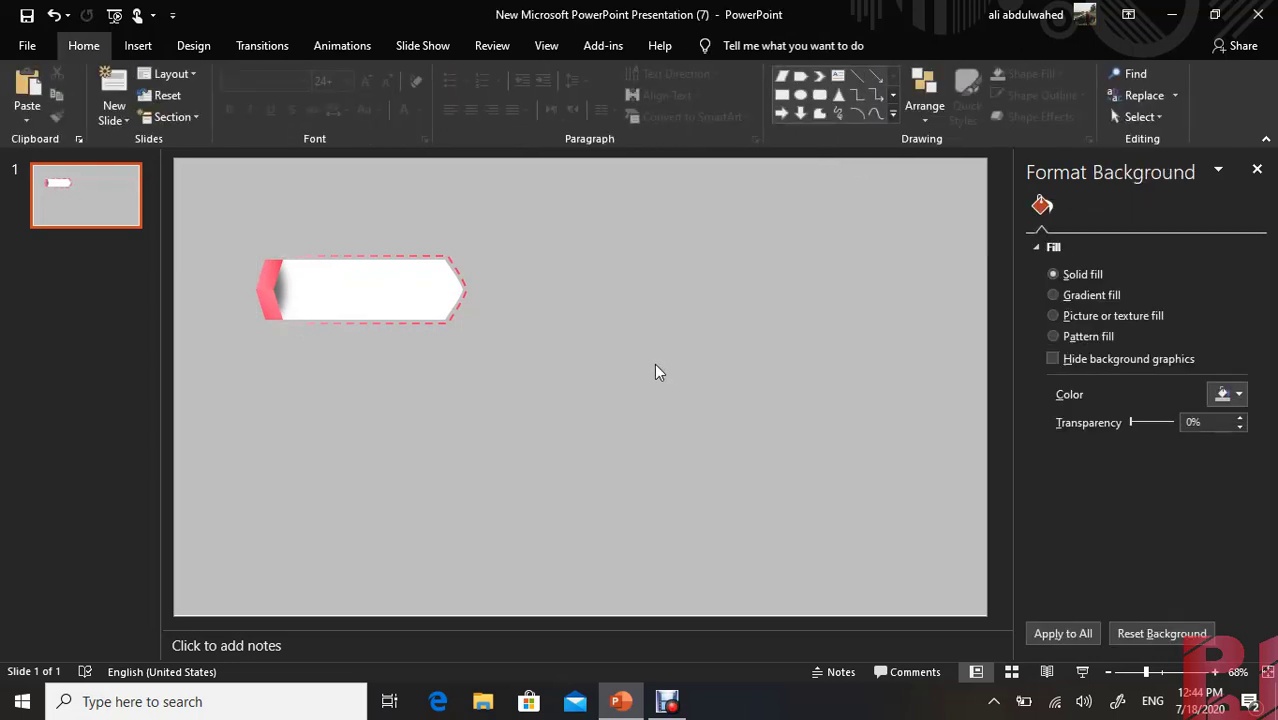
left_click(263, 290)
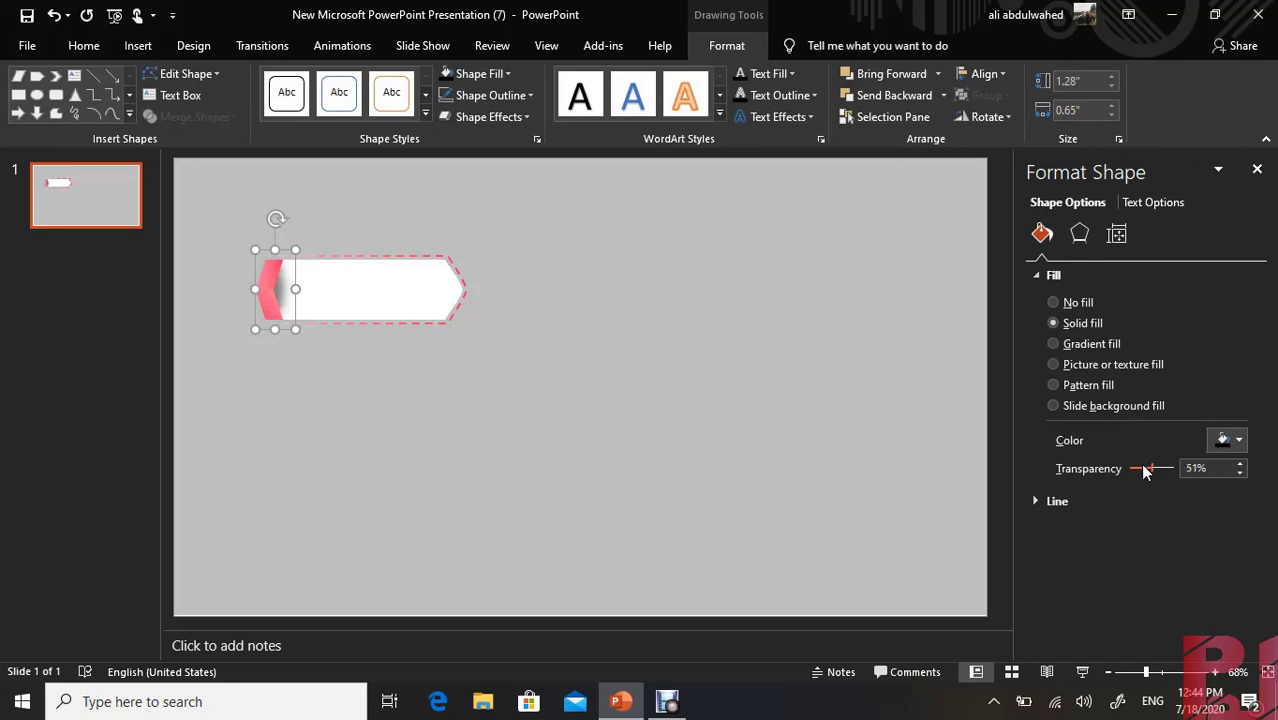
left_click(640, 468)
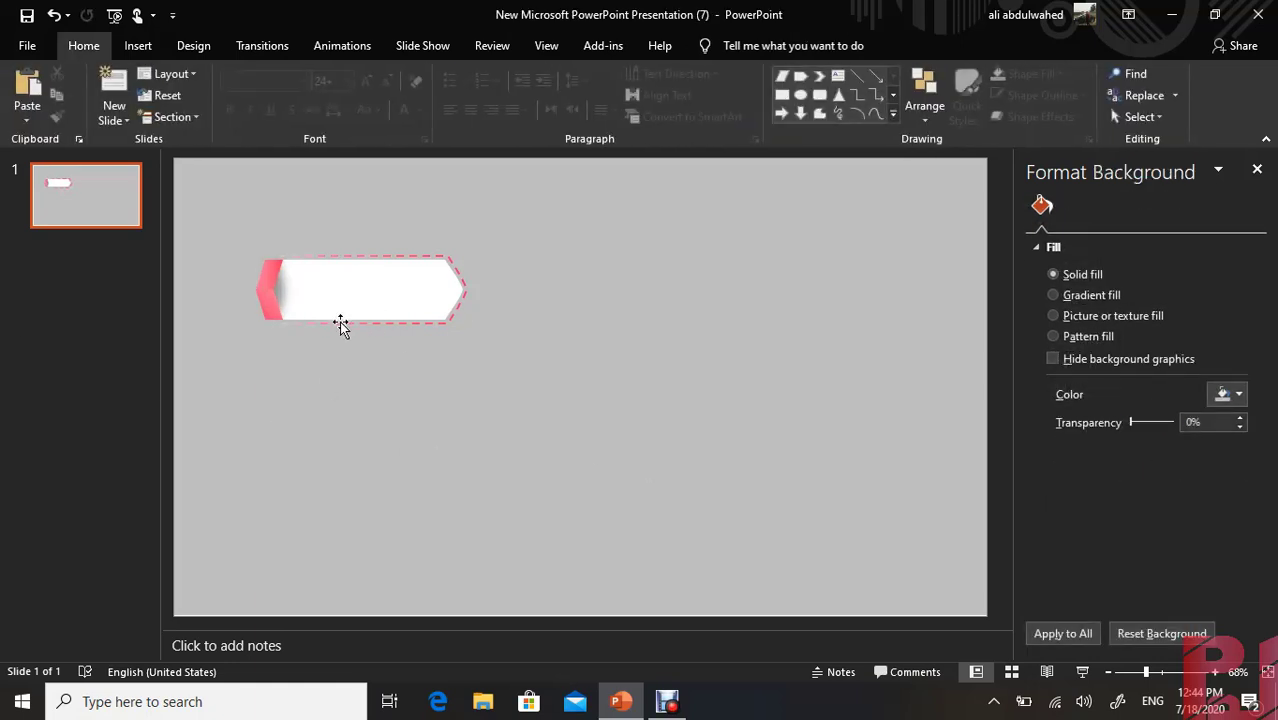
Insert a text box reading "01" on the empty area beside the banner
left_click(138, 45)
left_click(762, 95)
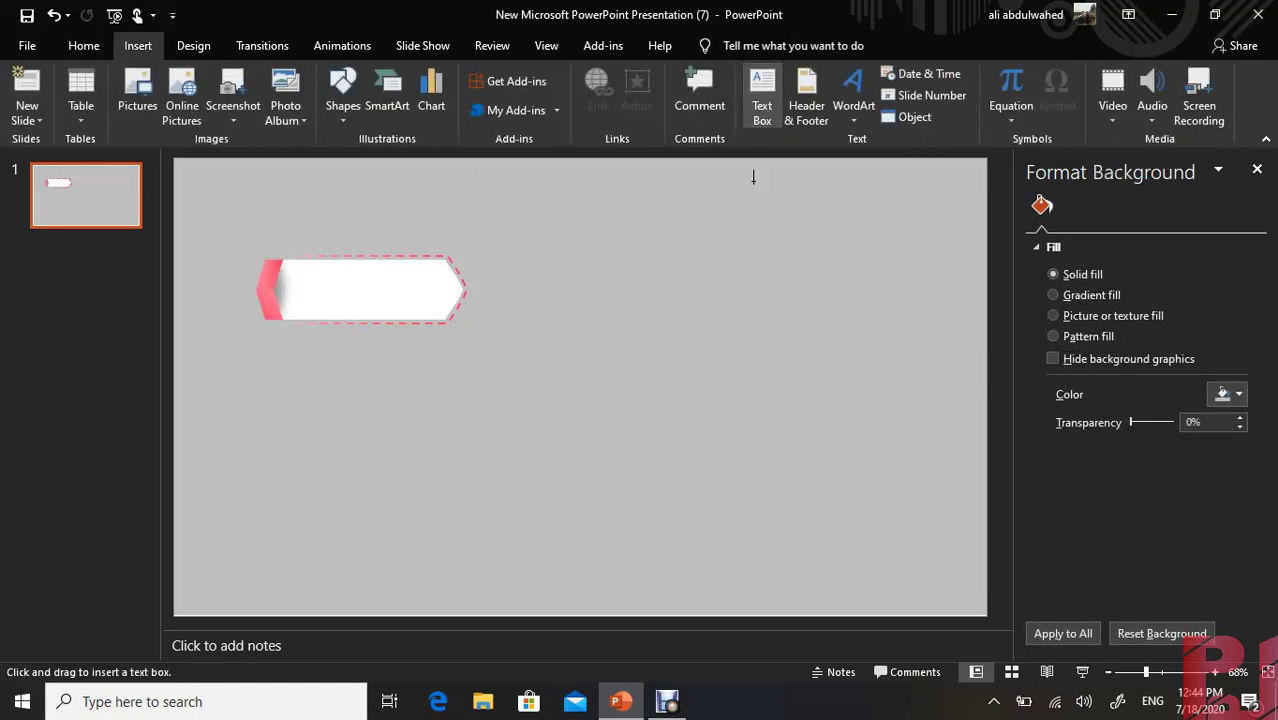
left_click(665, 319)
type("01")
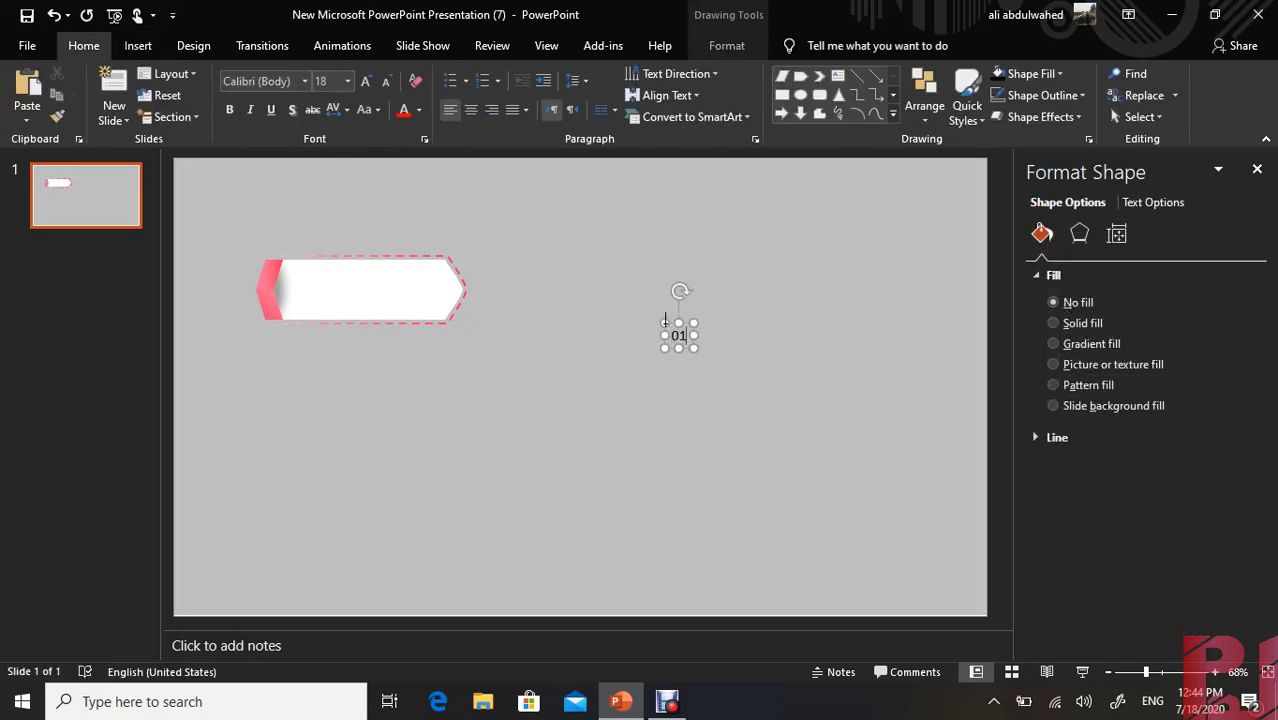
Format the "01" text in bold Agency FB at 24 pt
left_click(305, 81)
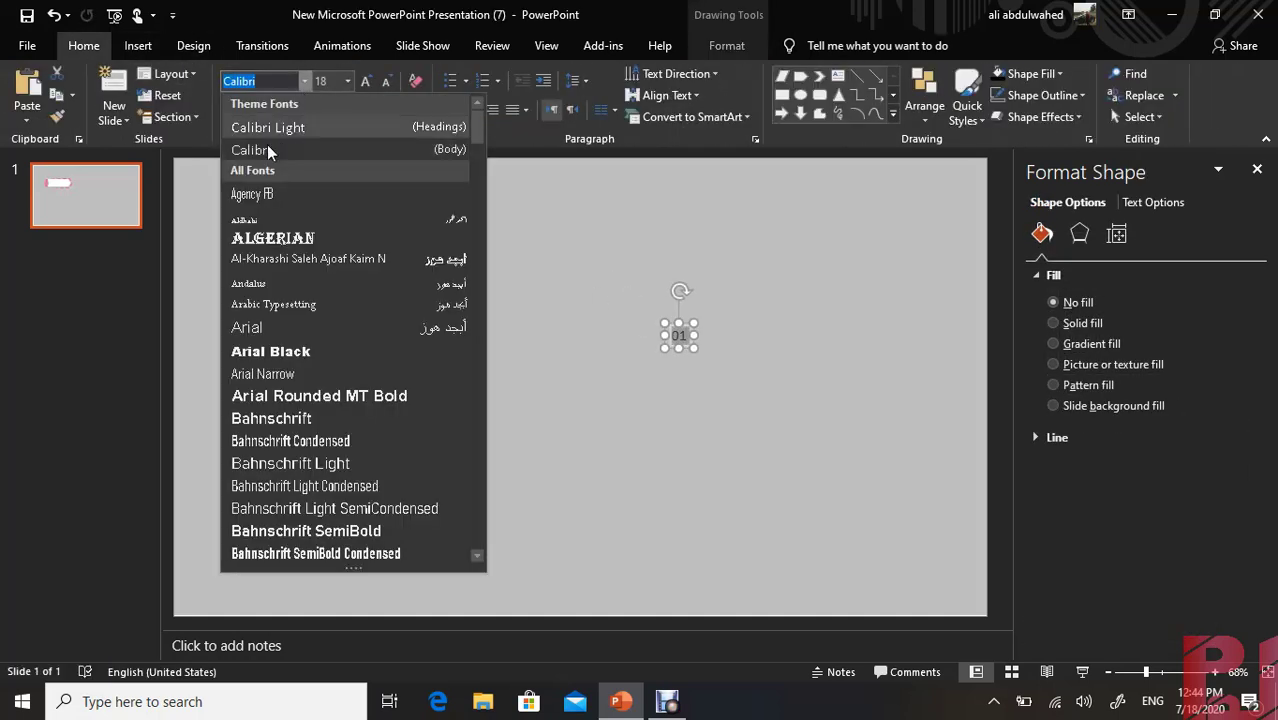
left_click(277, 192)
left_click(366, 82)
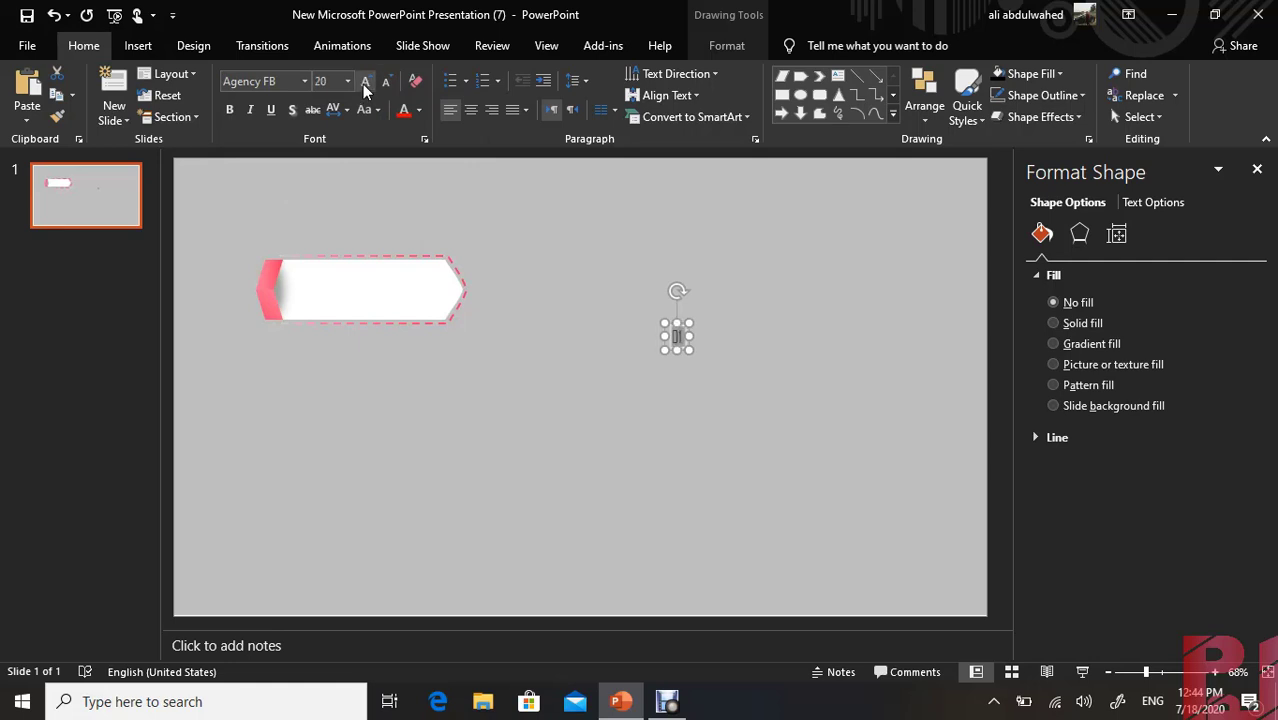
left_click(366, 82)
left_click(229, 109)
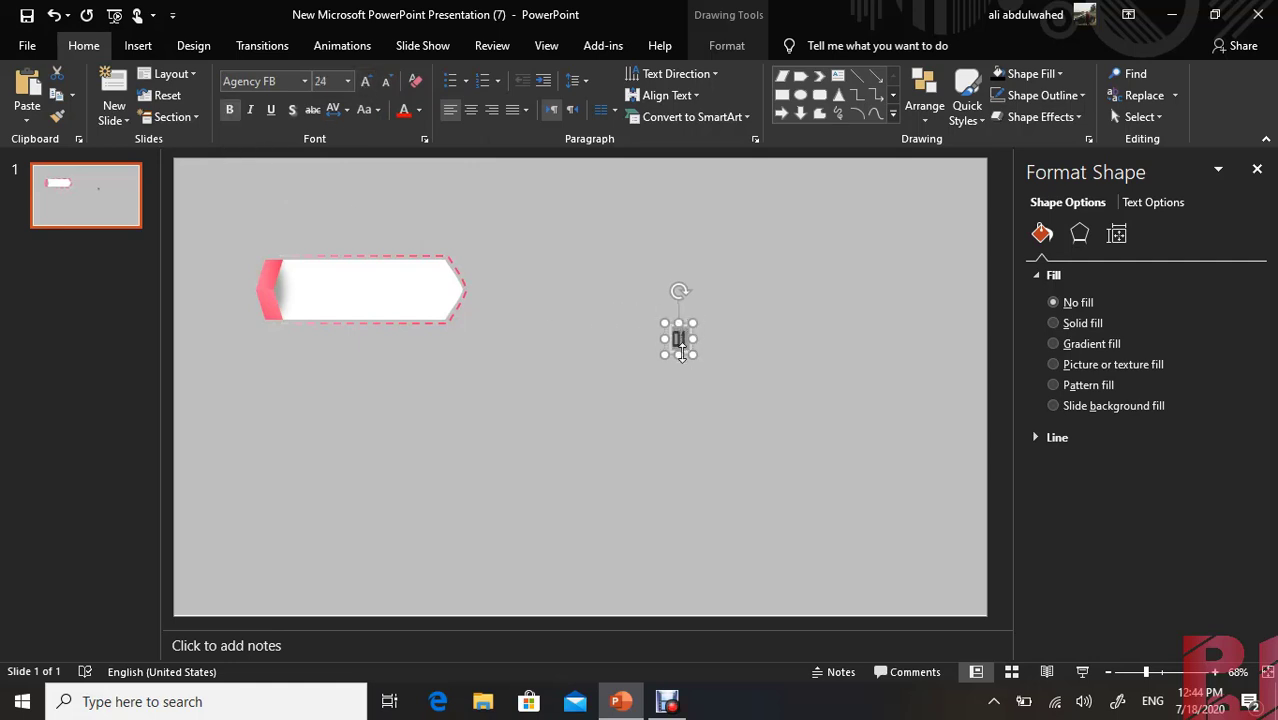
Move the "01" text box onto the white banner near its pointed end and color the number gray
left_click_drag(686, 357, 440, 306)
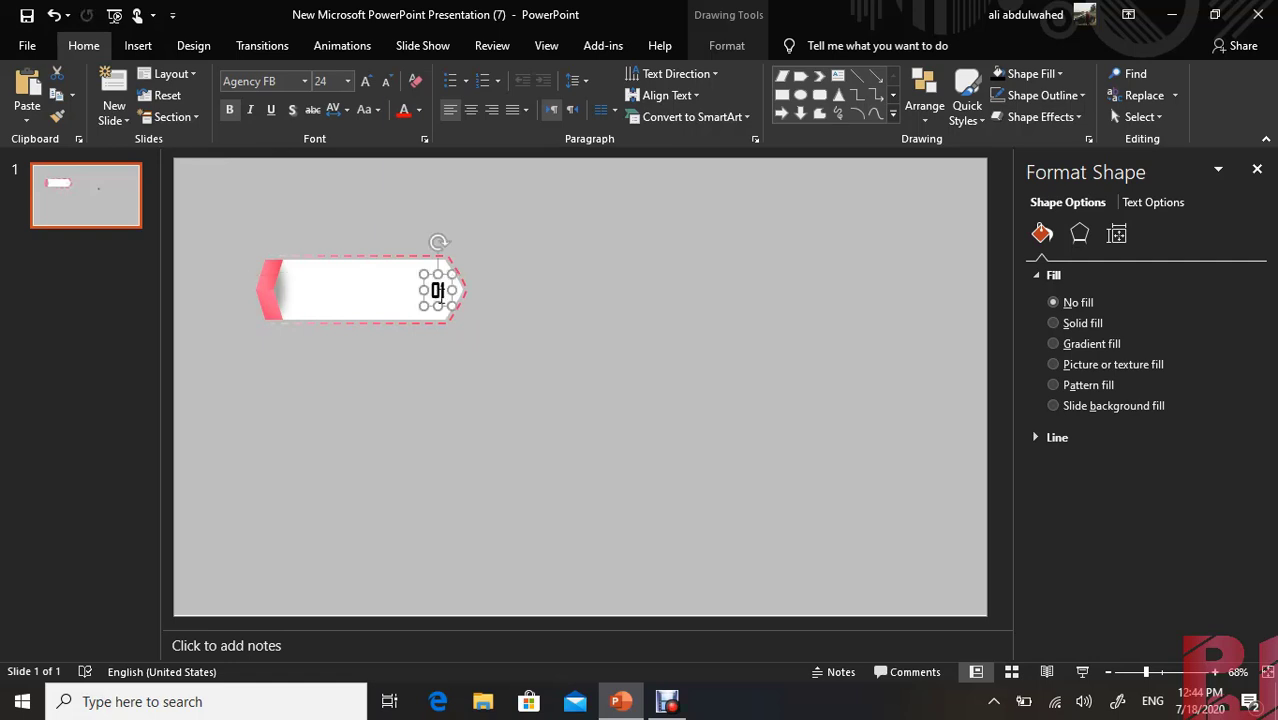
double_click(440, 292)
left_click(417, 113)
left_click(416, 200)
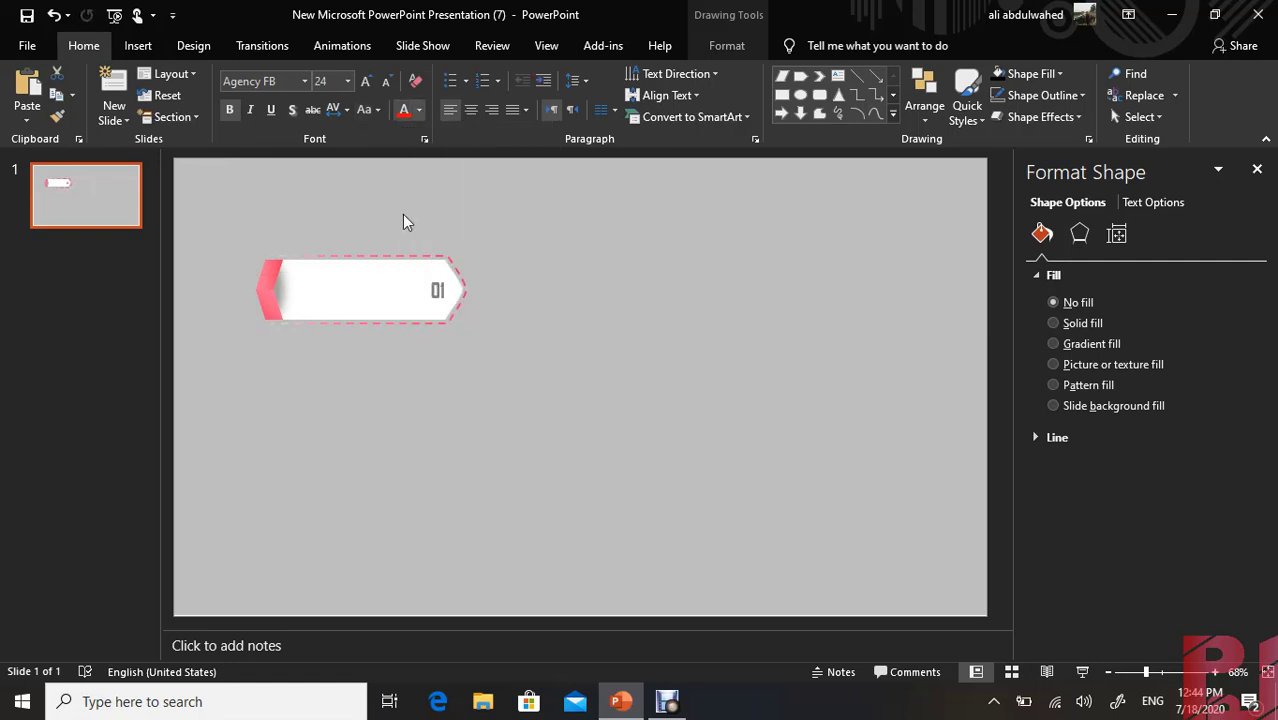
left_click(600, 308)
Insert a text box reading "HEADING" on the empty area below and beside the banner
left_click(138, 46)
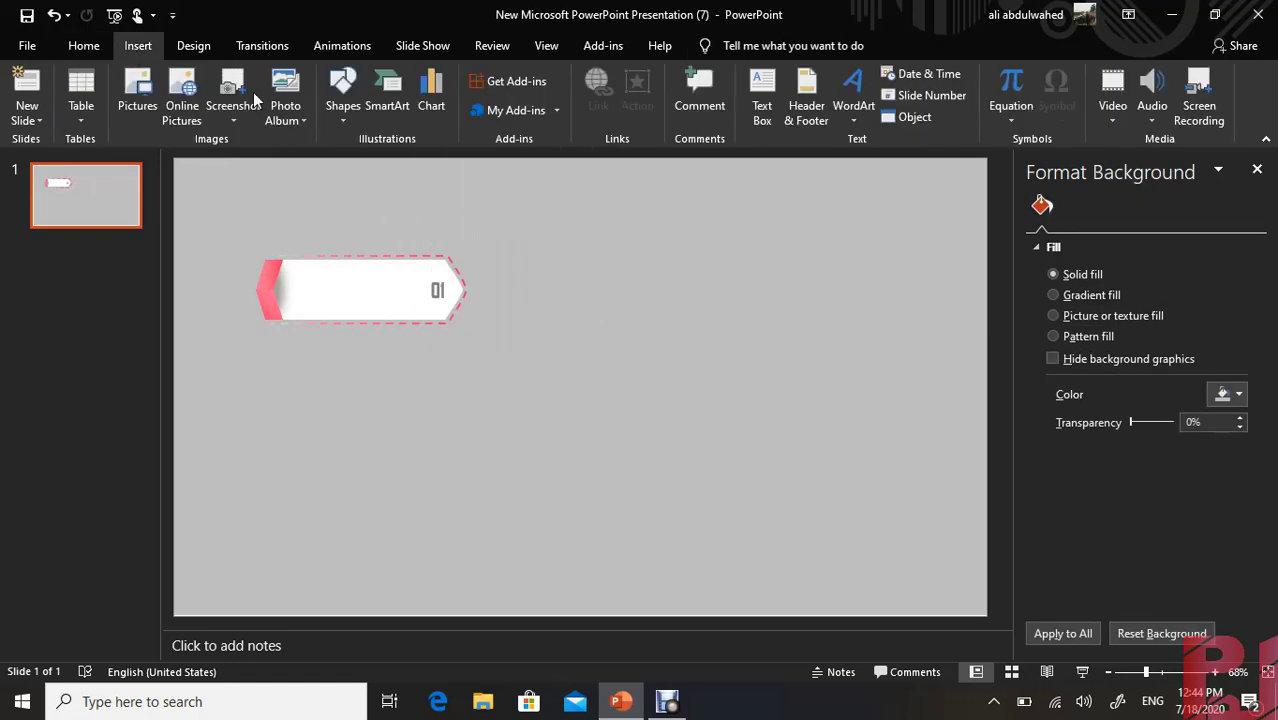
left_click(762, 97)
left_click(557, 353)
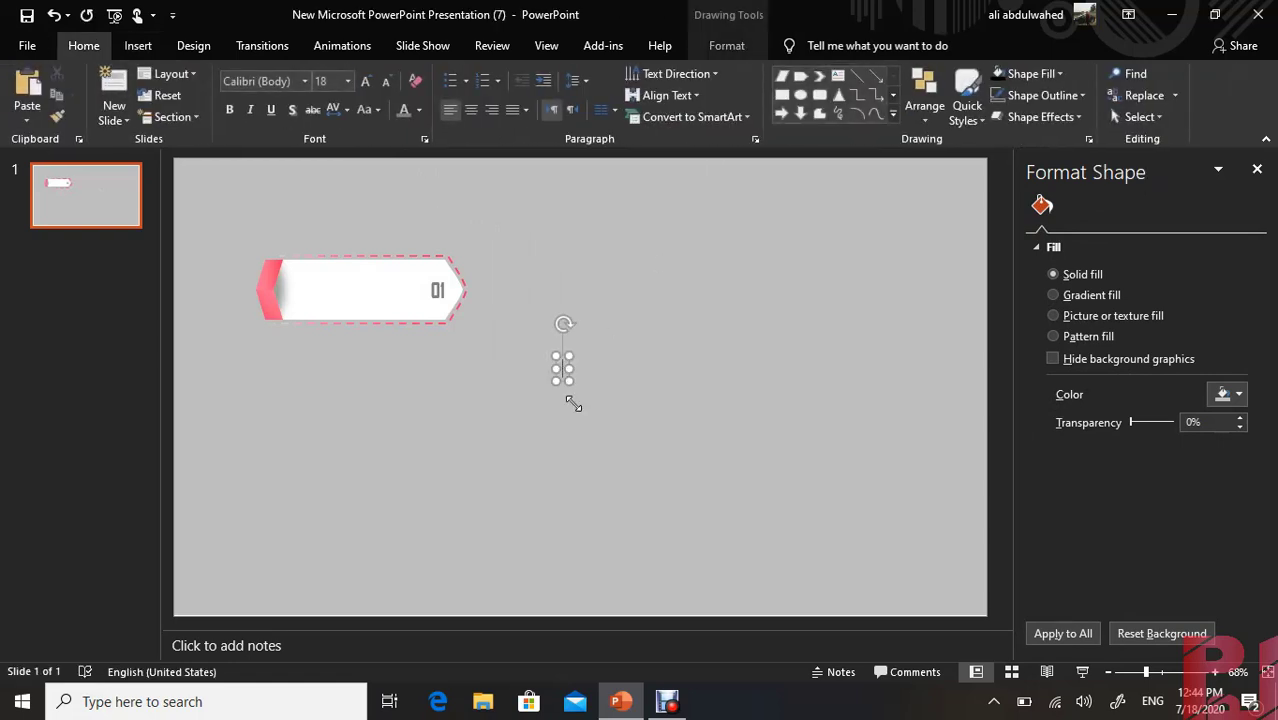
type("h")
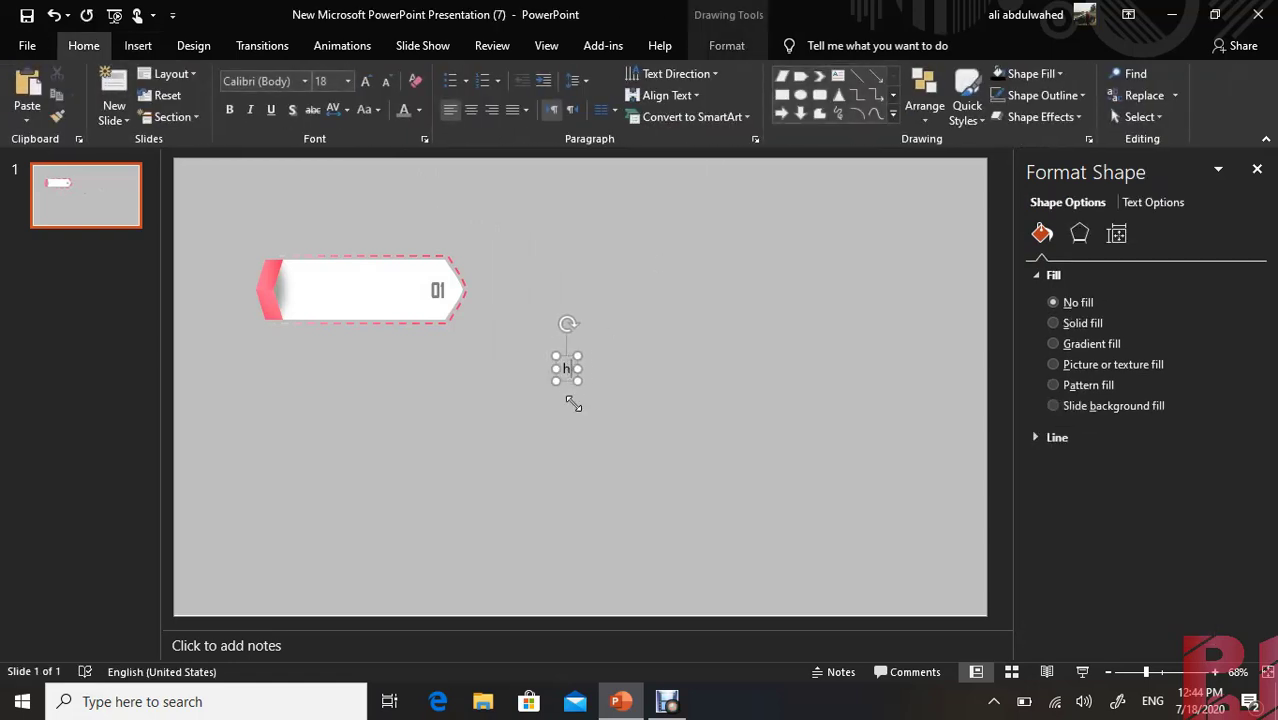
key("BackSpace")
type("HEADING")
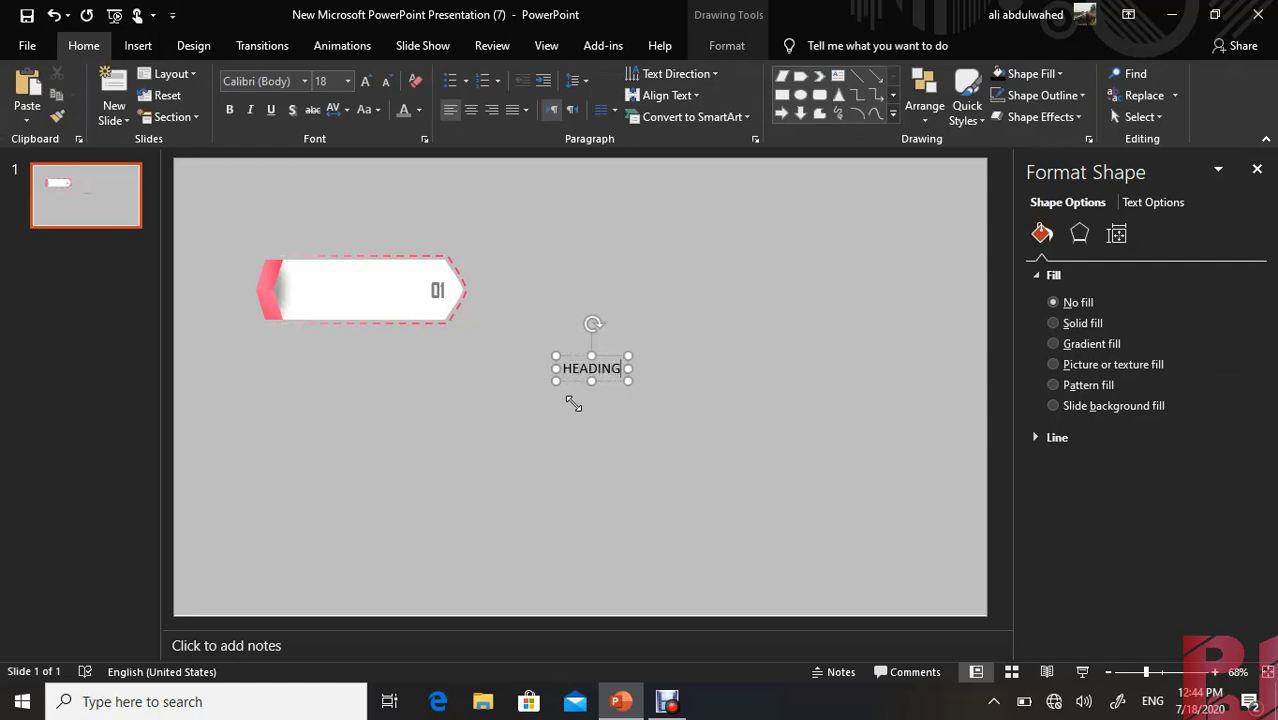
Format the "HEADING" text in bold Agency FB
key("ctrl+a")
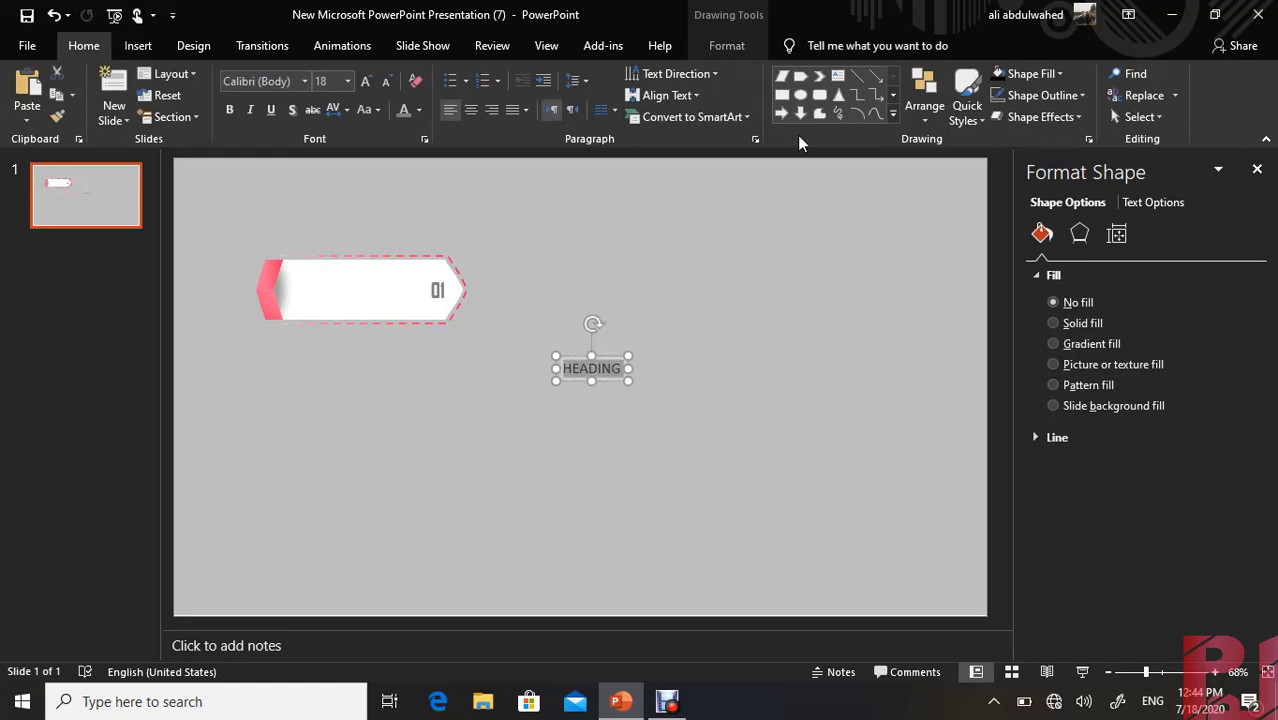
left_click(304, 81)
left_click(257, 237)
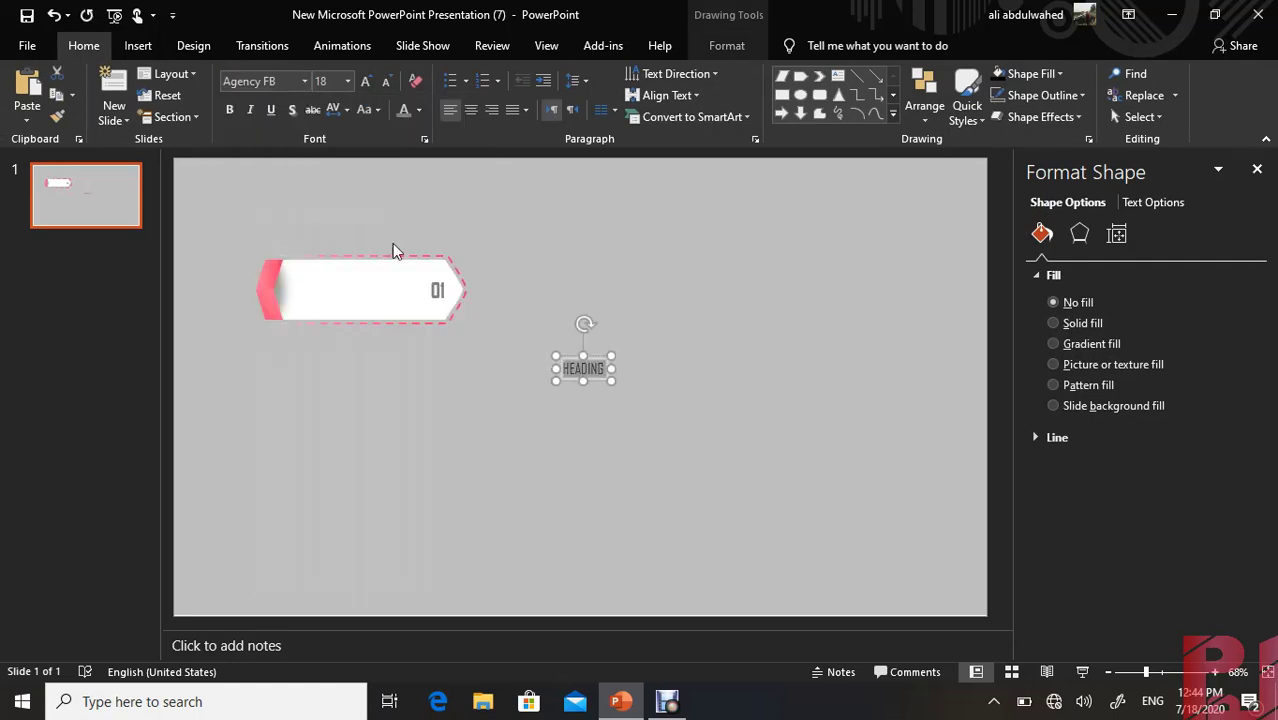
left_click(229, 109)
Move the "HEADING" text box onto the upper part of the white banner near the pink chevron and color its text dark gray
left_click_drag(429, 333, 344, 262)
double_click(332, 272)
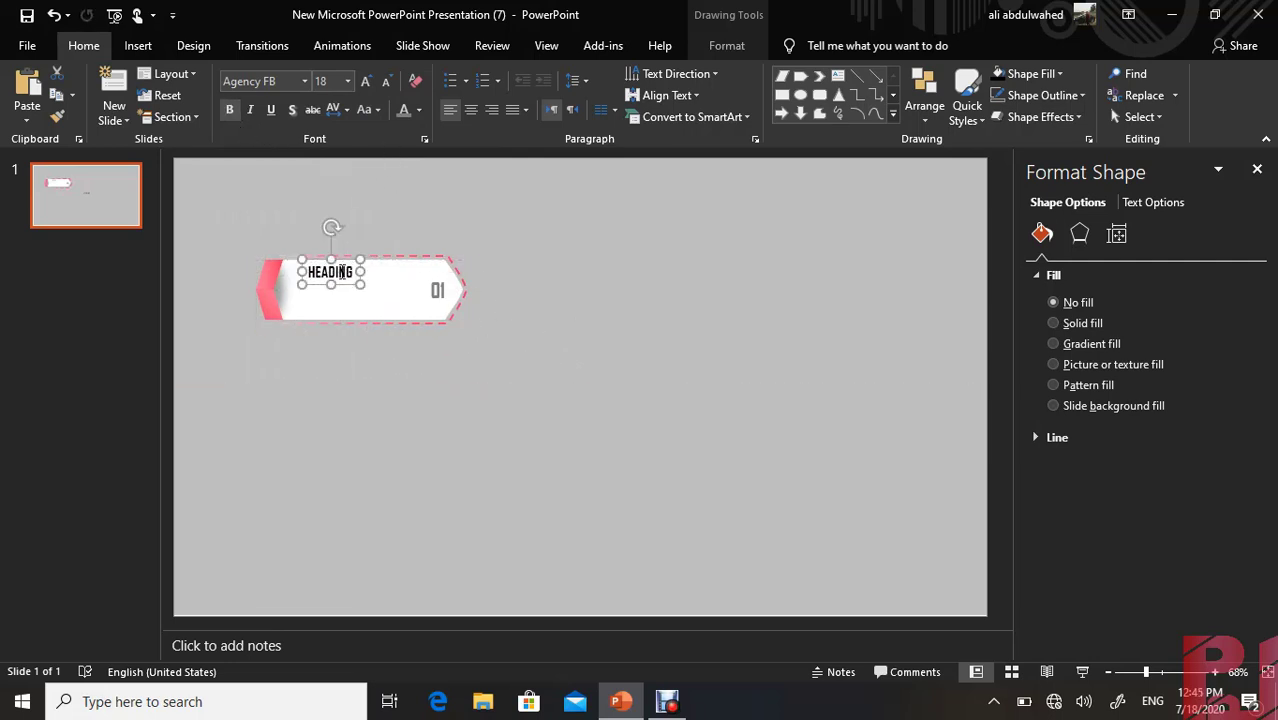
left_click(418, 111)
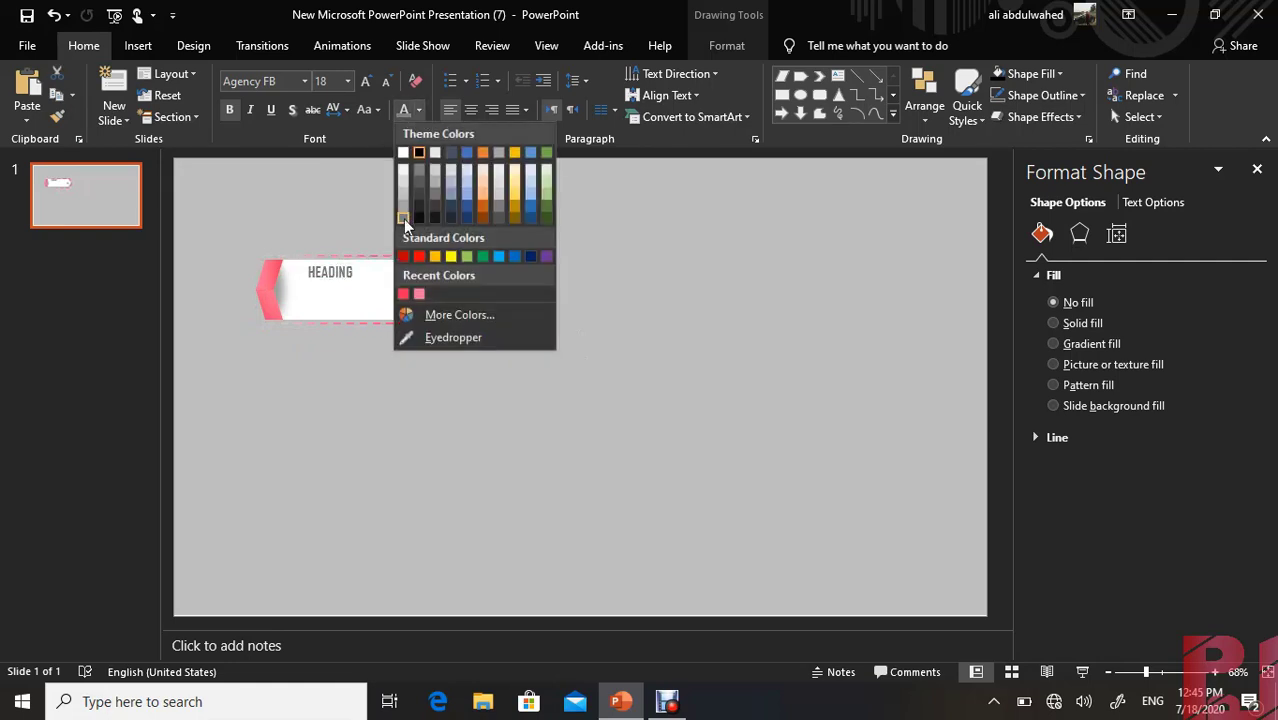
left_click(401, 216)
Insert a text box reading "TYPE ANYTHING HRER" on the empty area below and beside the banner
left_click(138, 45)
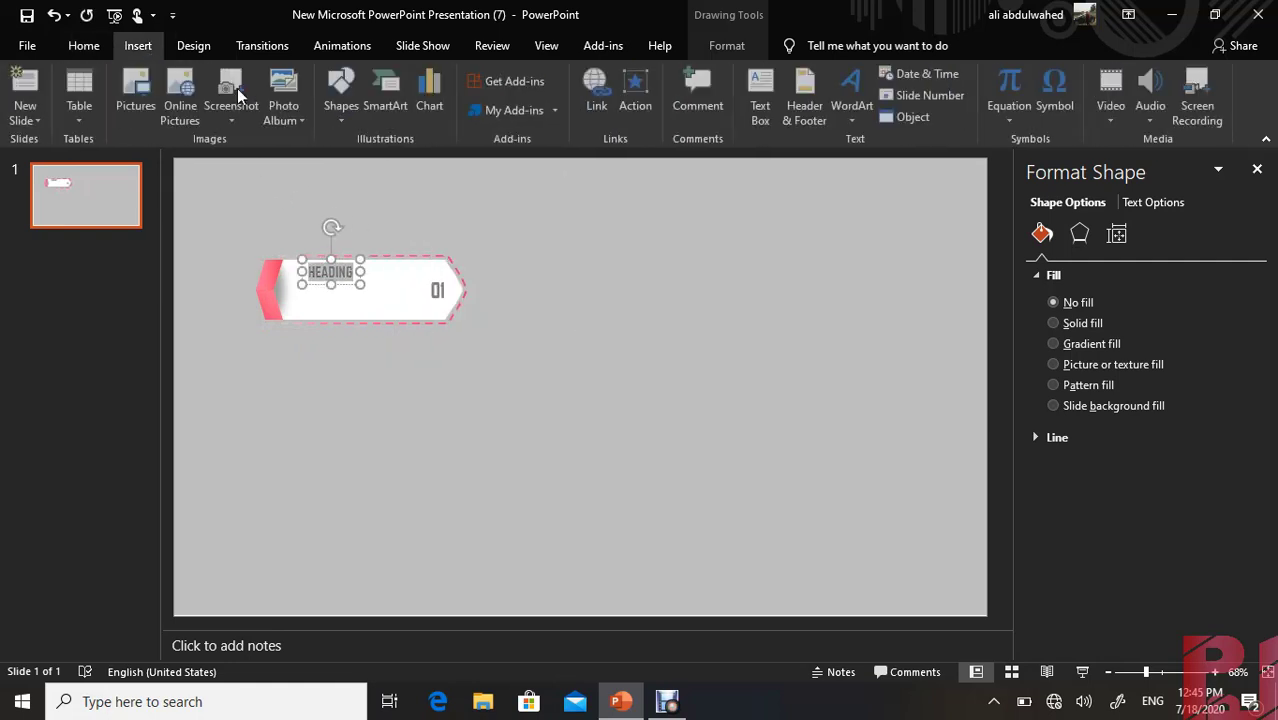
left_click(748, 118)
left_click(611, 372)
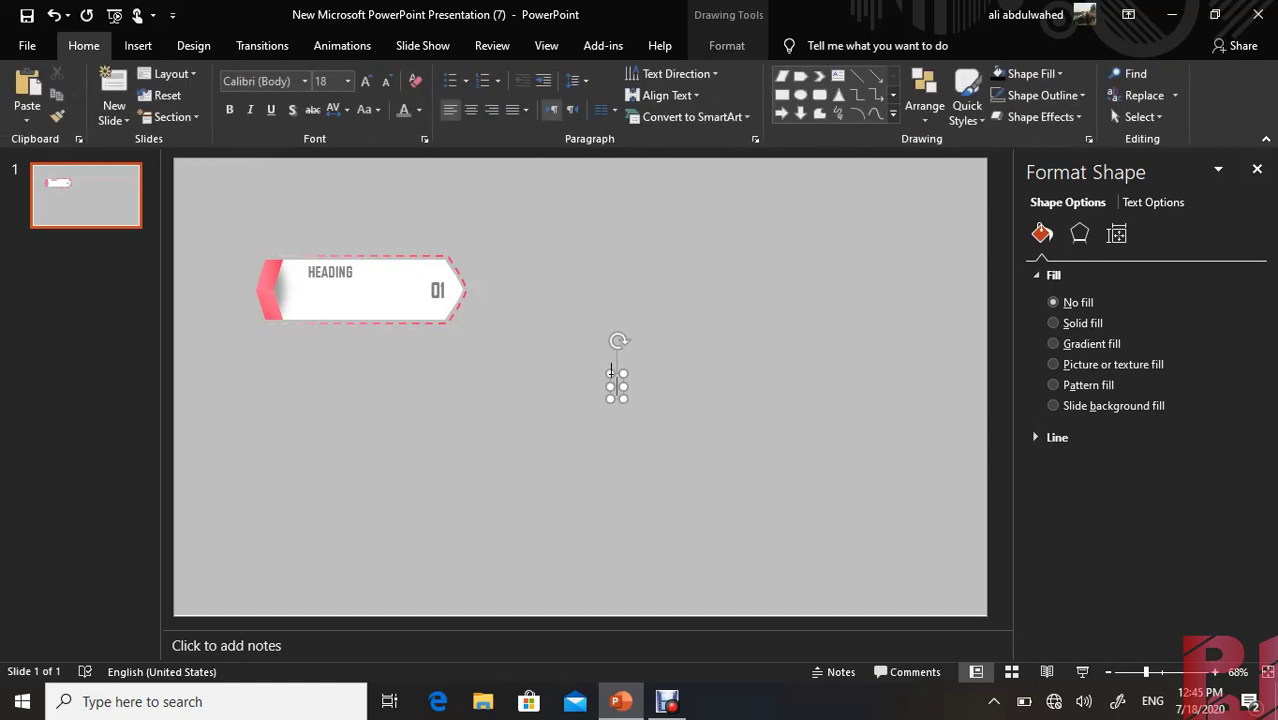
type("TYPE")
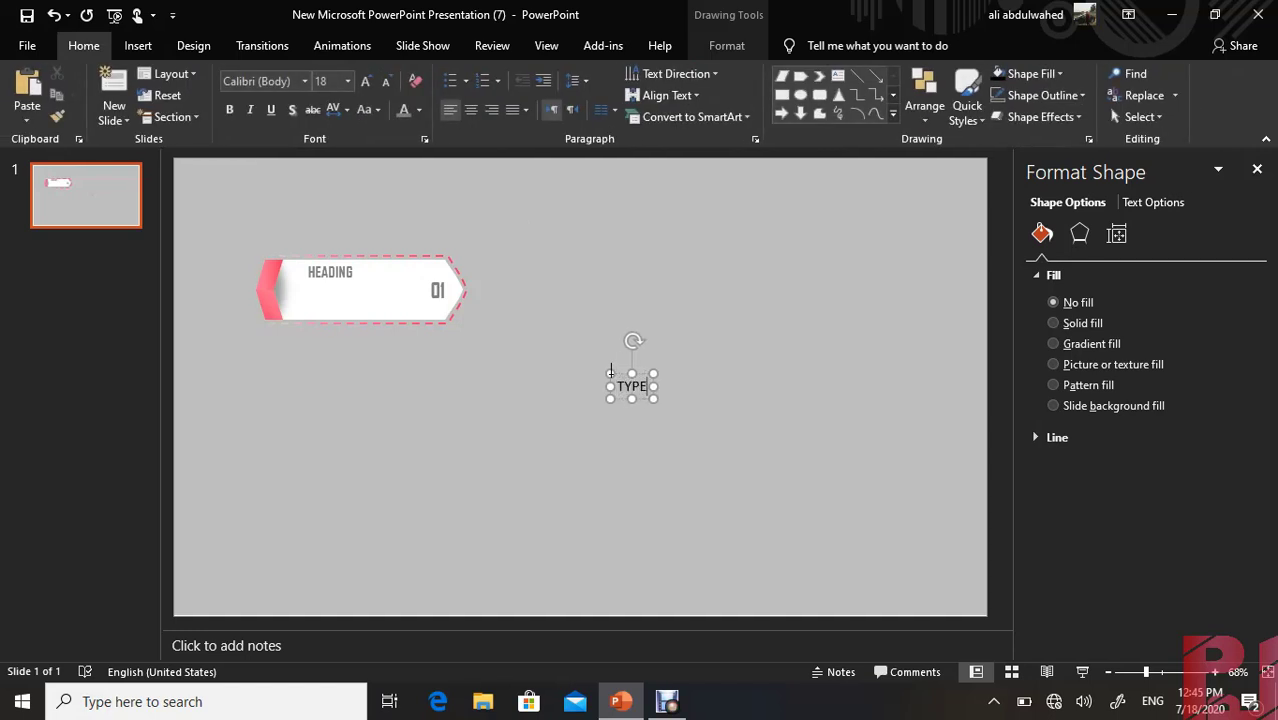
type(" ANY")
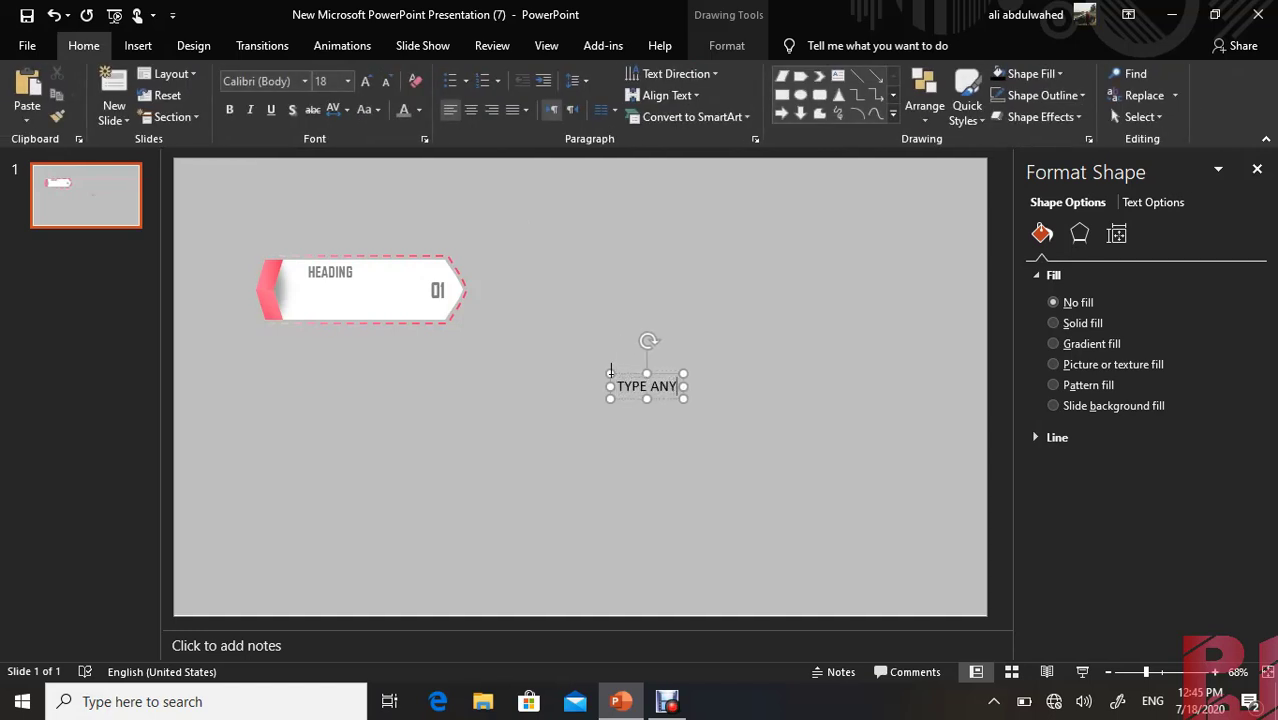
type("THING")
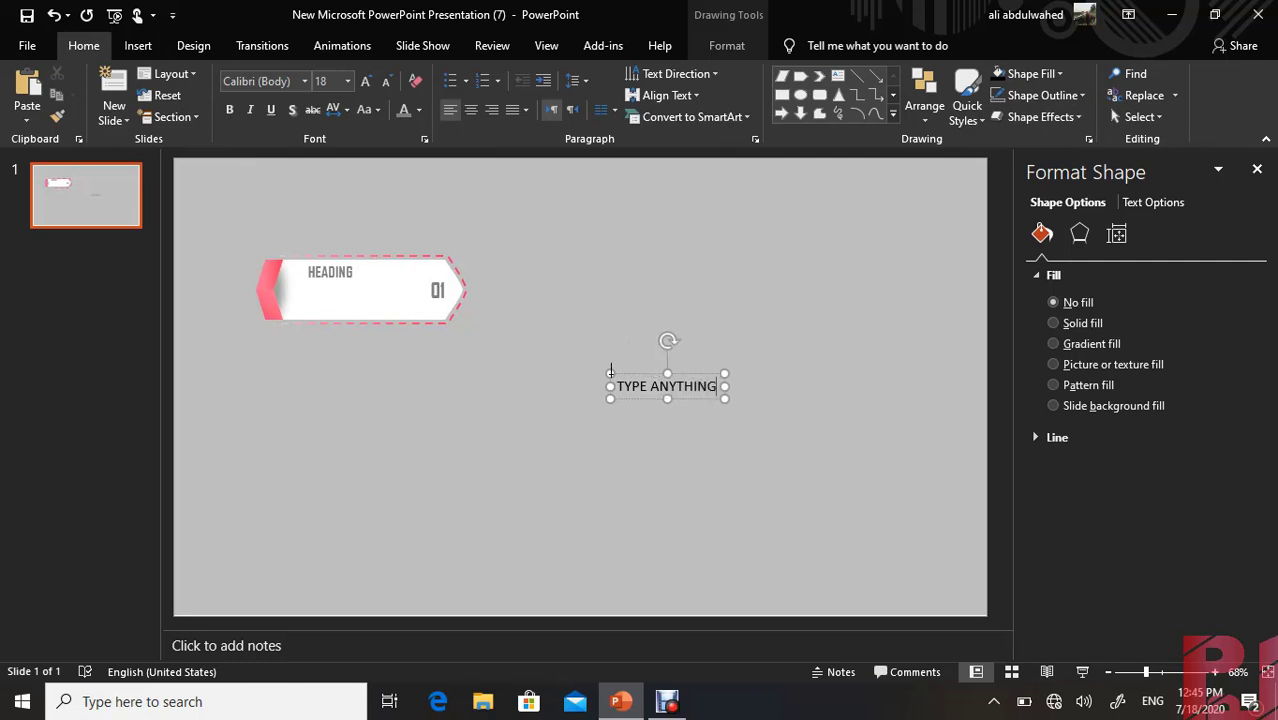
type(" HRER")
Reduce the "TYPE ANYTHING HRER" text to 14 pt and move its box onto the banner beneath the heading
key("ctrl+a")
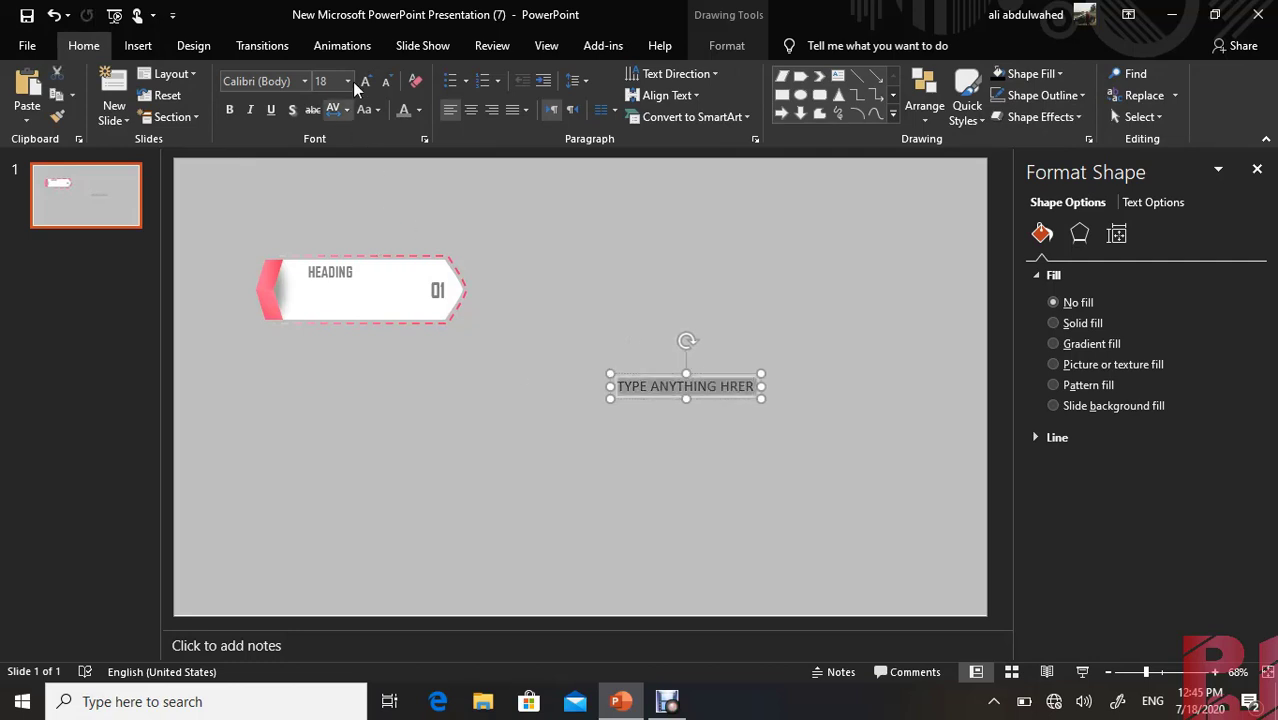
left_click(383, 80)
left_click(383, 80)
left_click_drag(704, 377, 383, 297)
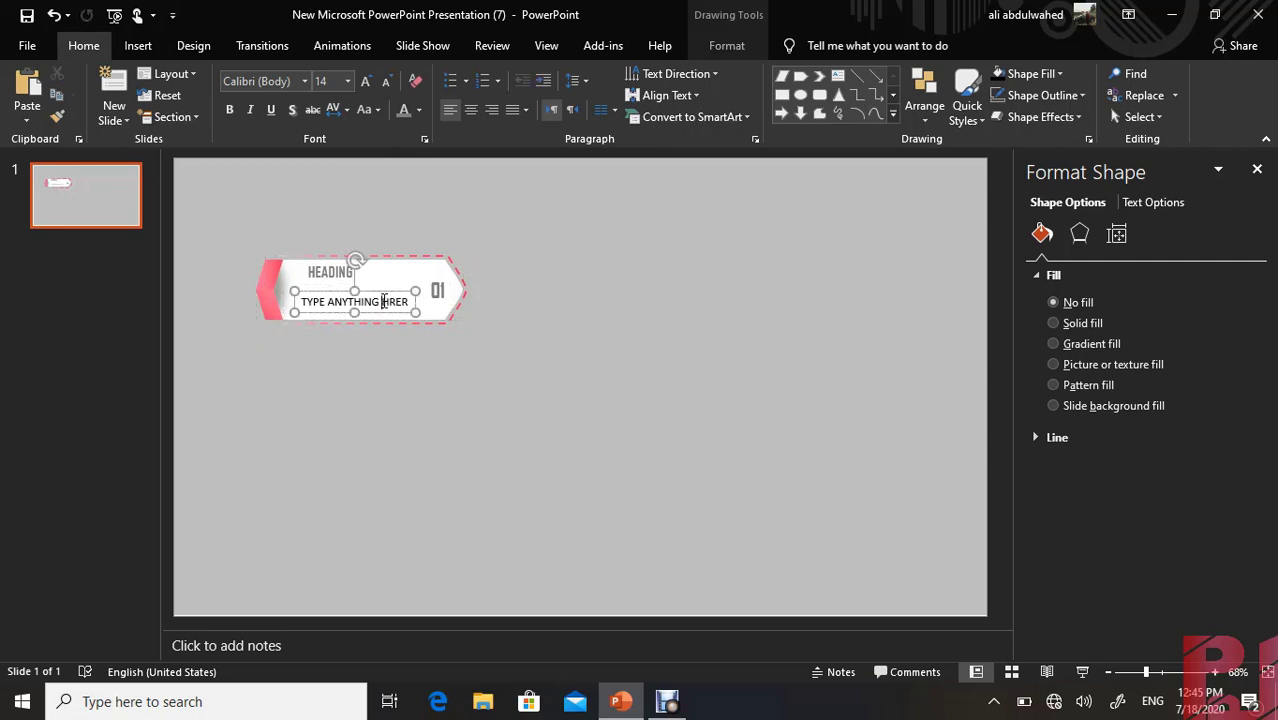
Color the "TYPE ANYTHING HRER" text a lighter gray than the heading
triple_click(384, 301)
left_click(420, 109)
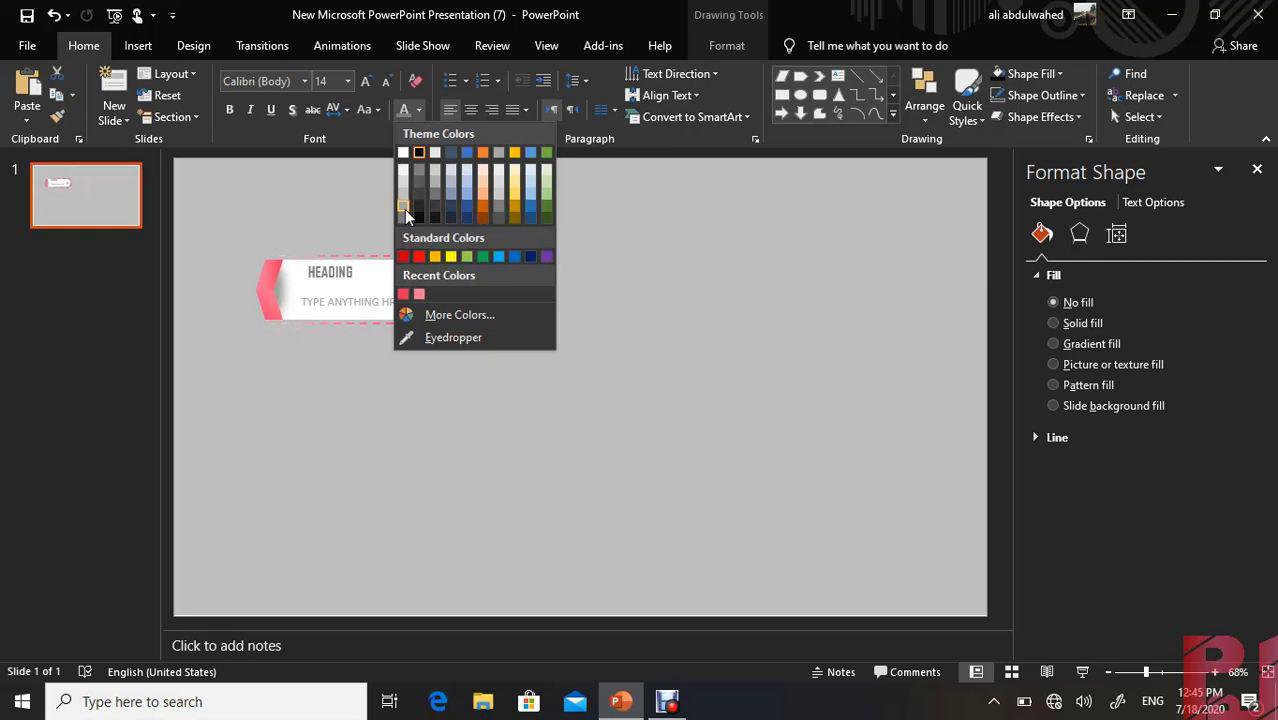
left_click(404, 209)
left_click(214, 176)
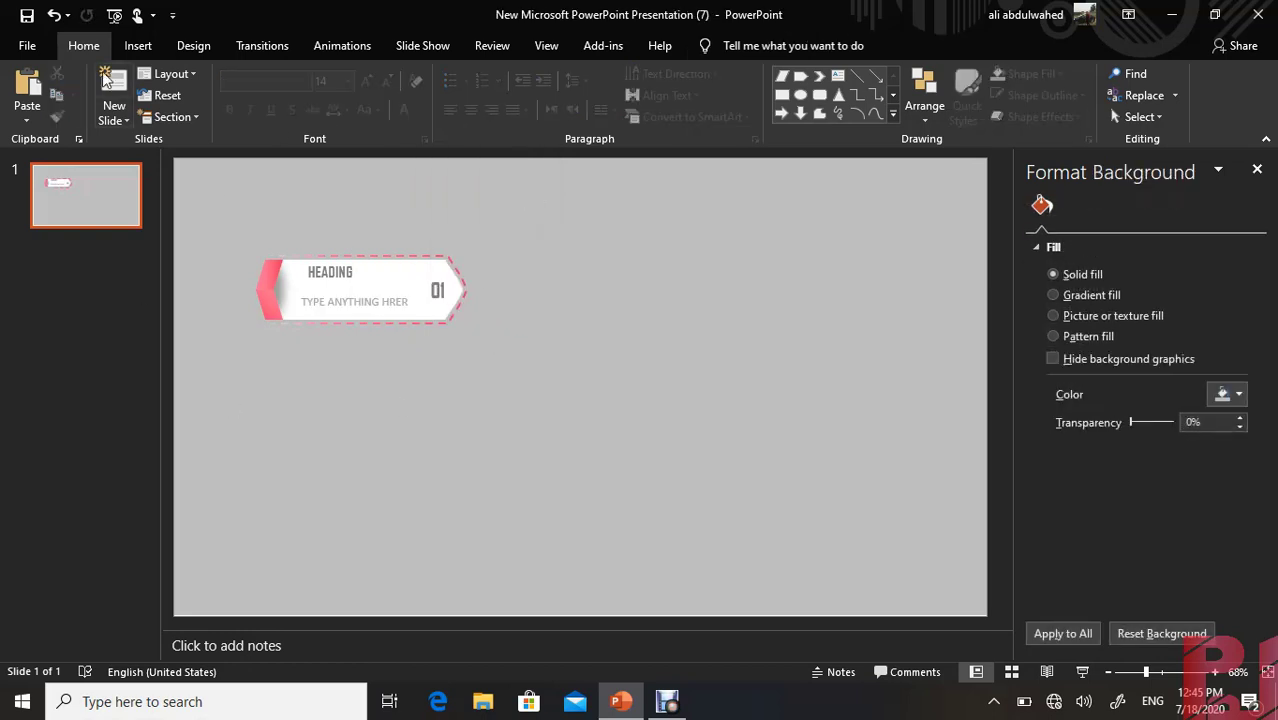
Insert a straight line starting just beyond the banner's pointed tip and stretch it out horizontally away from the banner
left_click(138, 45)
left_click(342, 100)
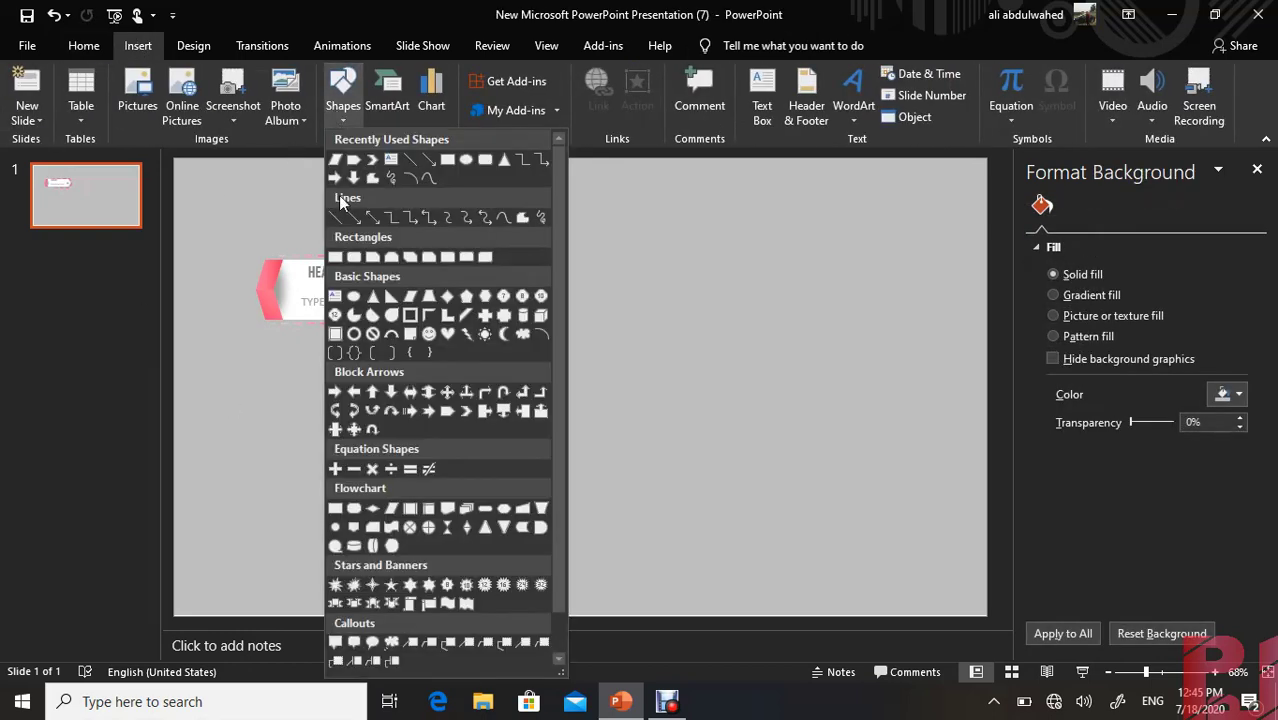
left_click(412, 161)
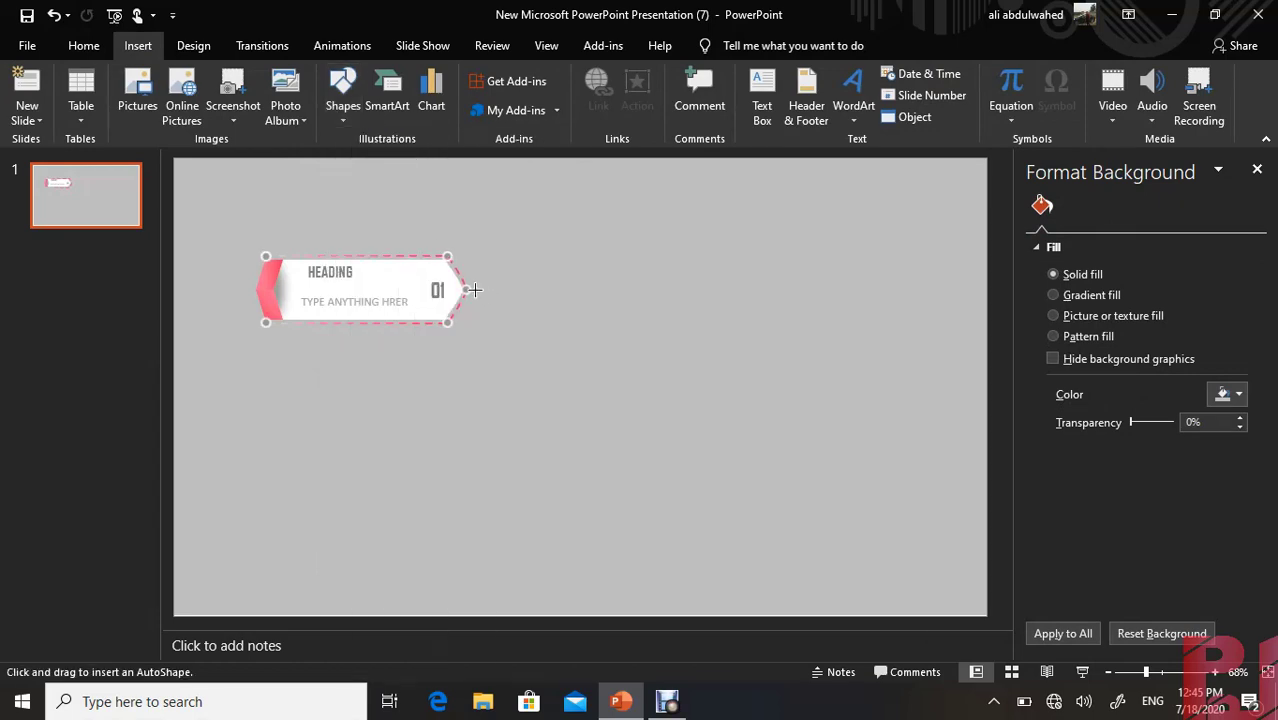
left_click(522, 352)
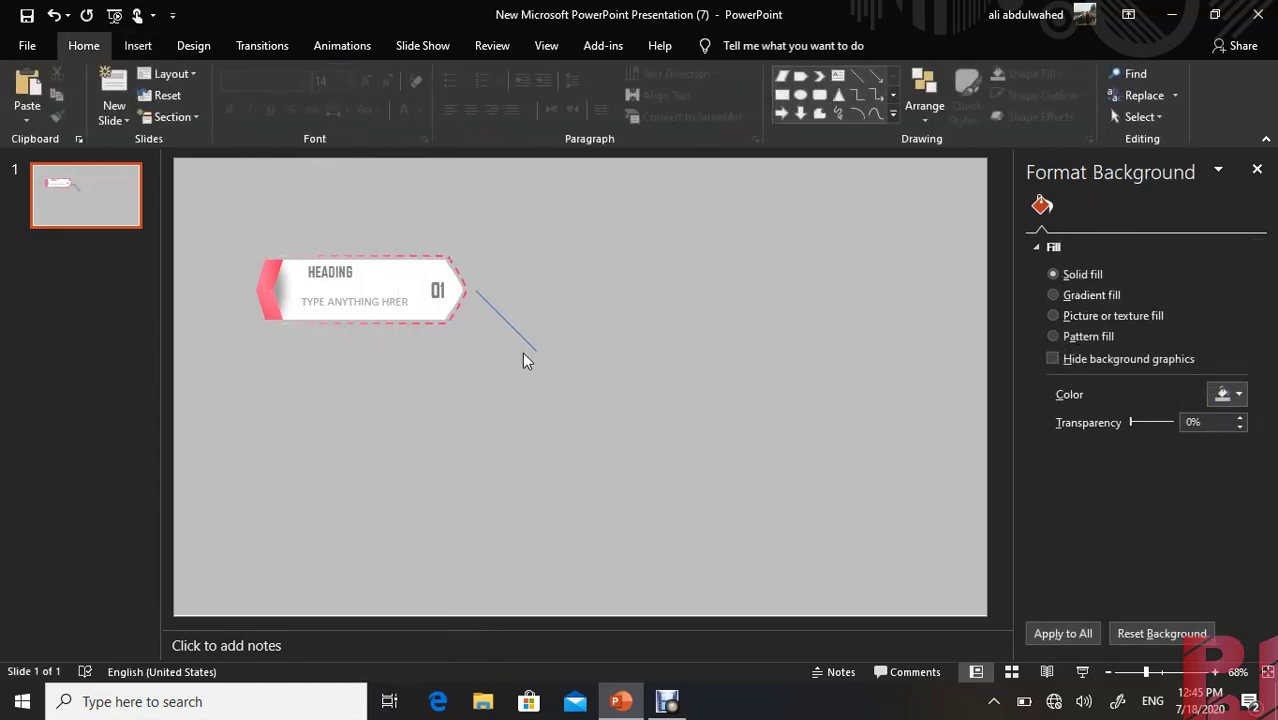
left_click(533, 347)
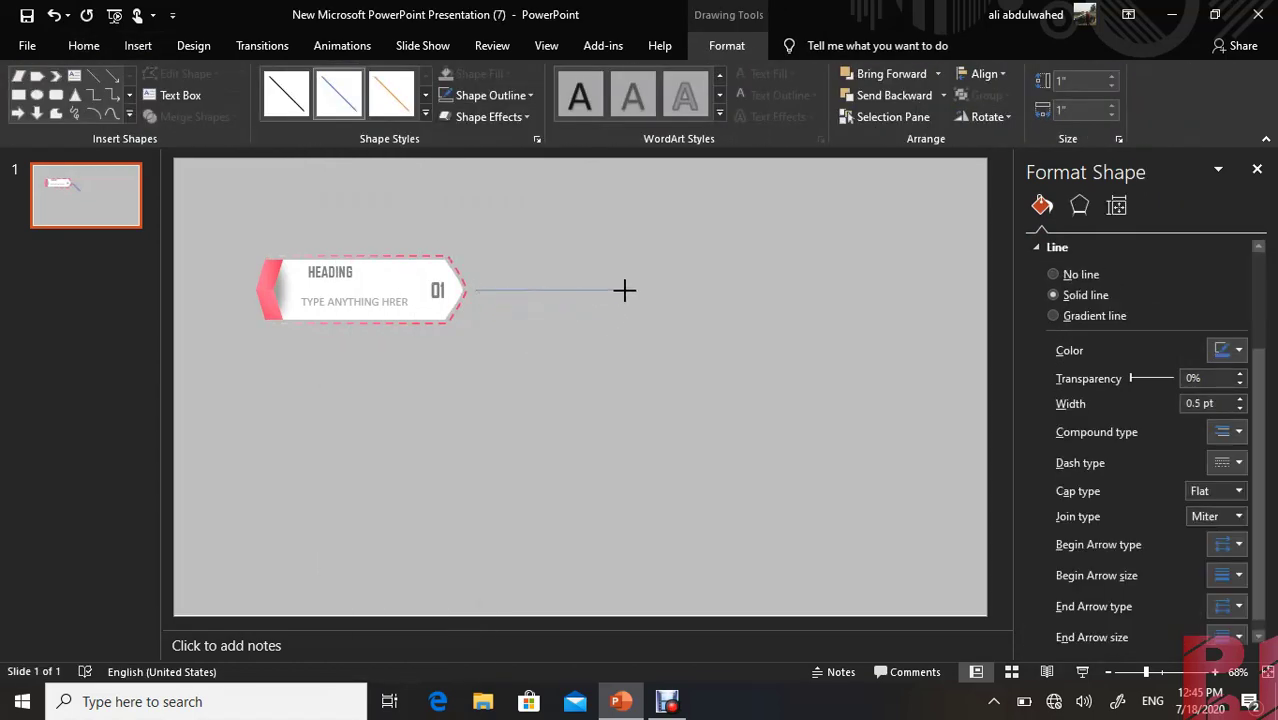